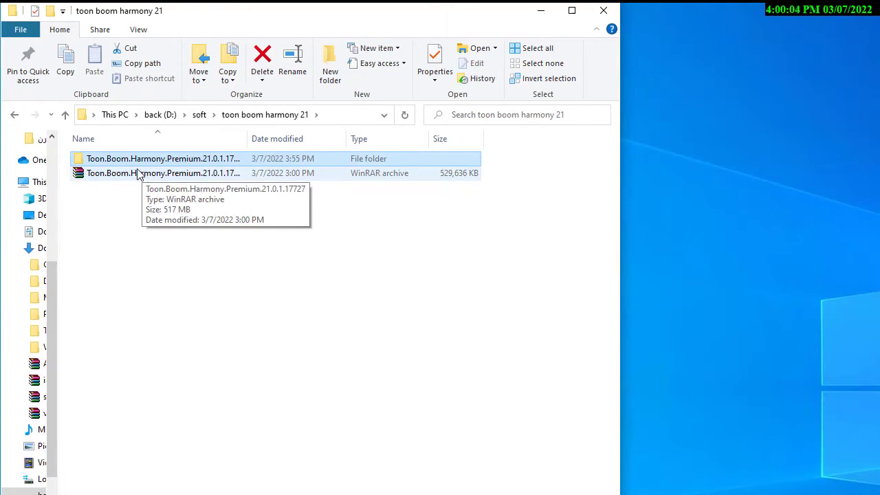
Open the extracted Toon.Boom.Harmony.Premium.21.0.1.17727 folder.
right_click(137, 173)
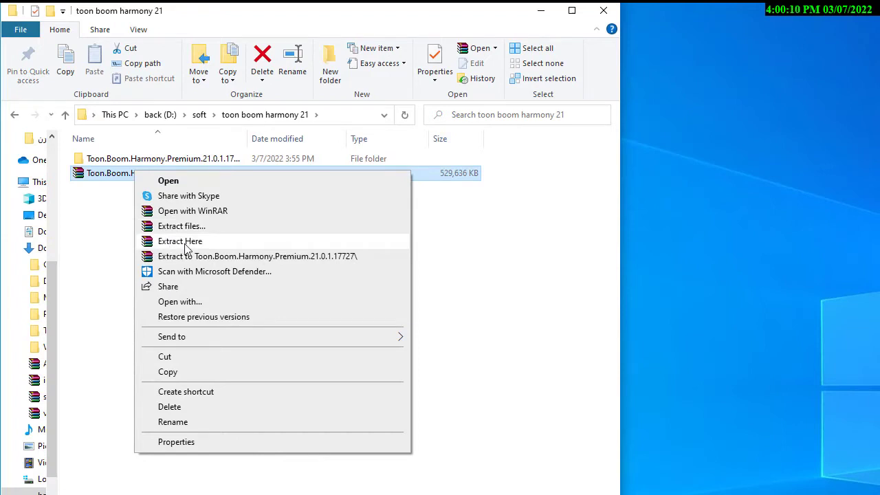
left_click(116, 161)
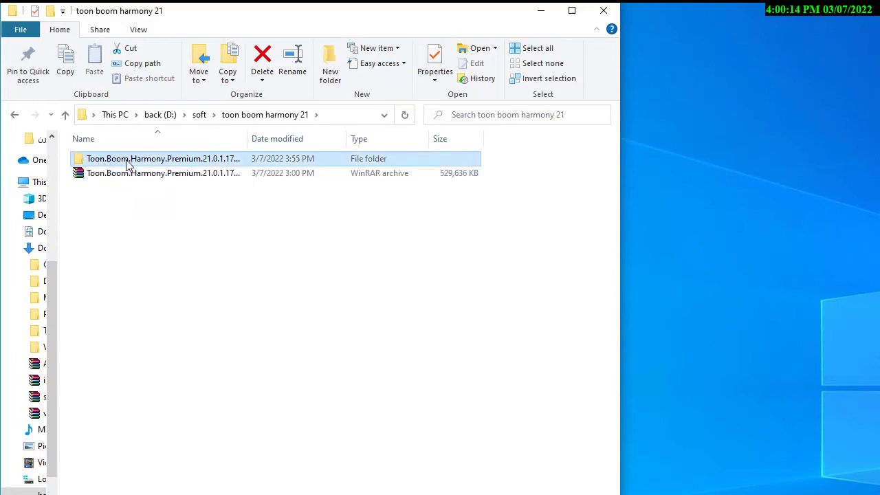
double_click(127, 165)
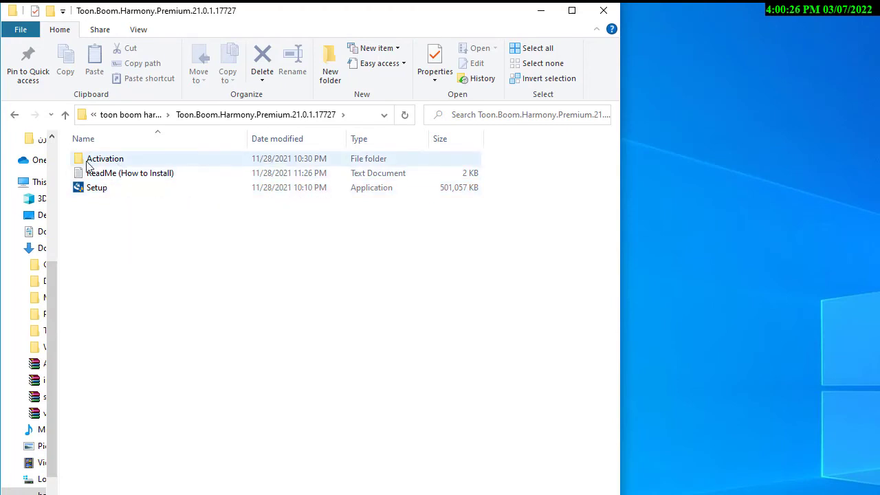
Look through the files in the Activation folder and return to the Toon.Boom.Harmony.Premium.21.0.1.17727 folder.
double_click(109, 159)
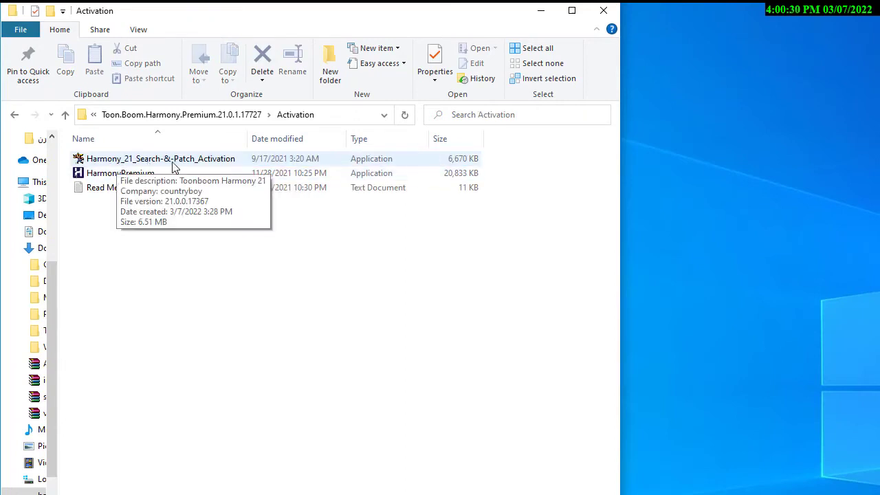
left_click(117, 175)
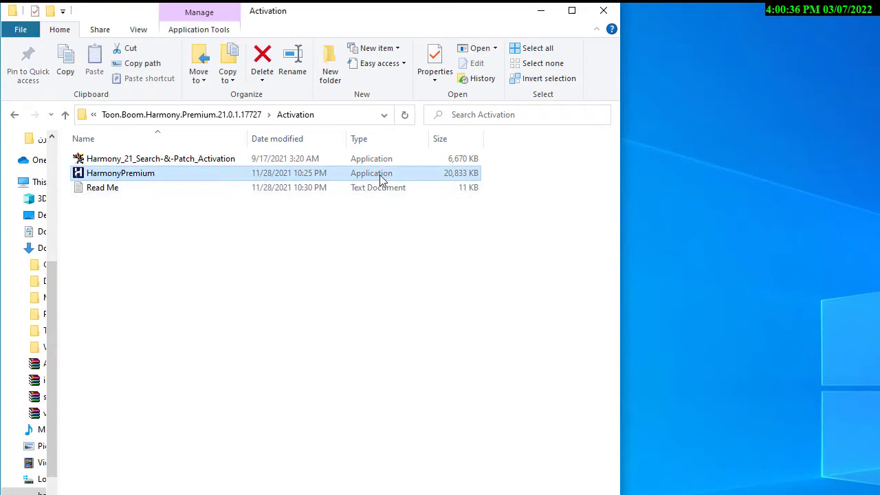
left_click(217, 117)
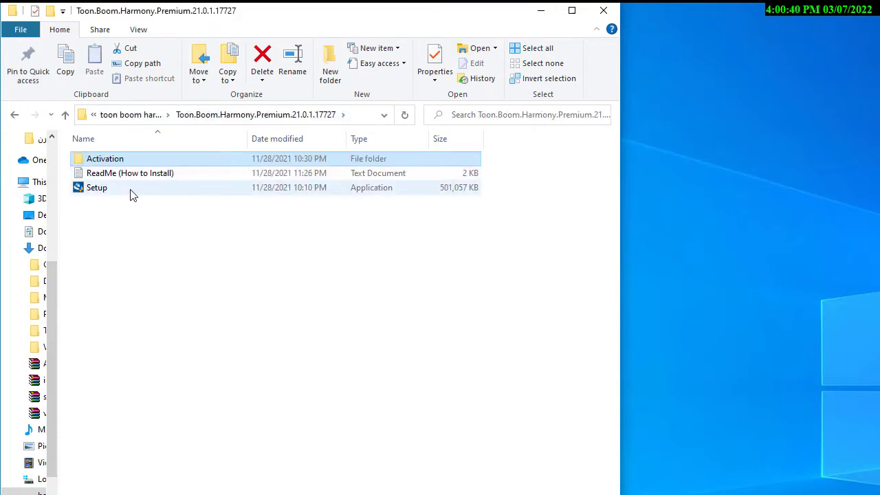
Run Setup as administrator with English (United States) as the installation language.
left_click(104, 193)
right_click(104, 193)
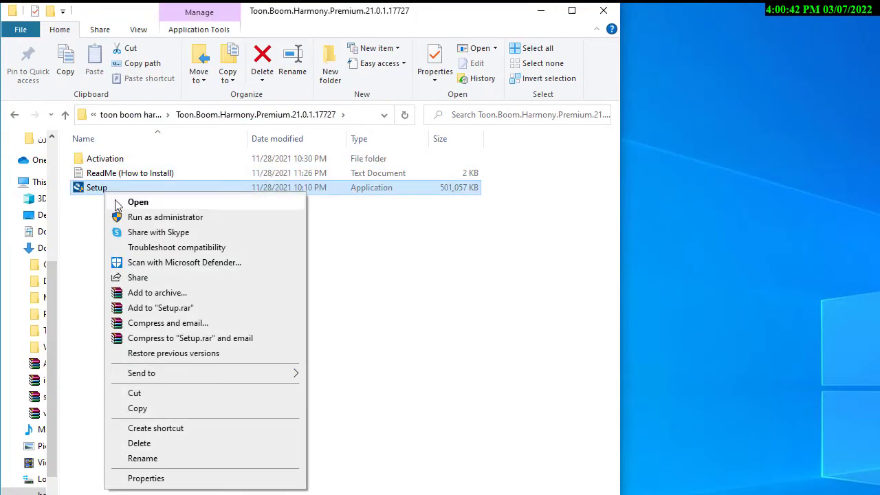
left_click(130, 219)
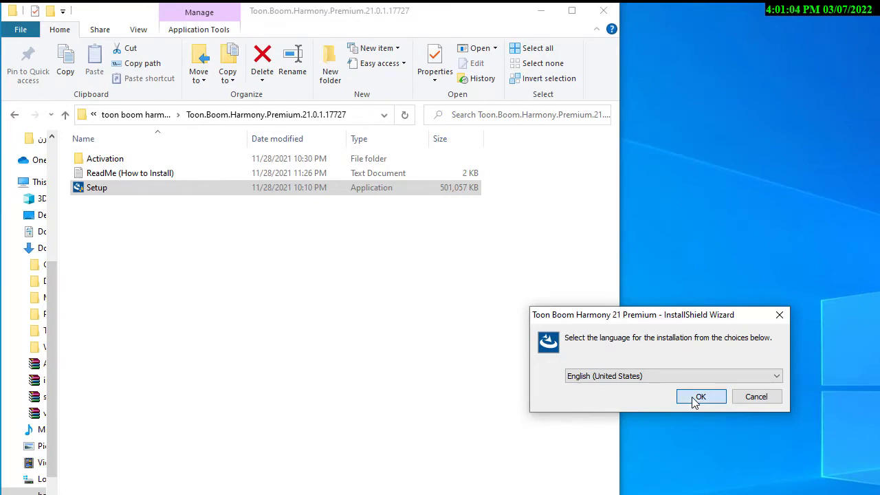
left_click(698, 397)
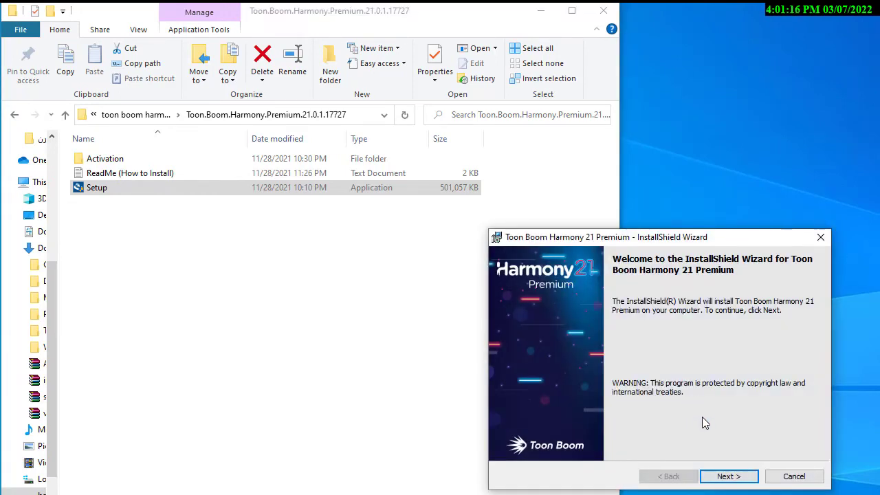
Start the installation wizard and accept the terms of the Toon Boom Harmony license agreement.
left_click(733, 484)
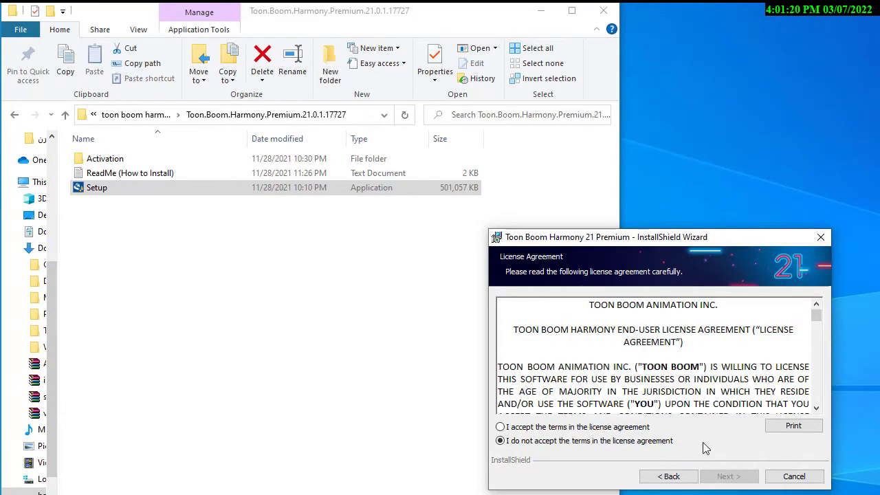
left_click(501, 427)
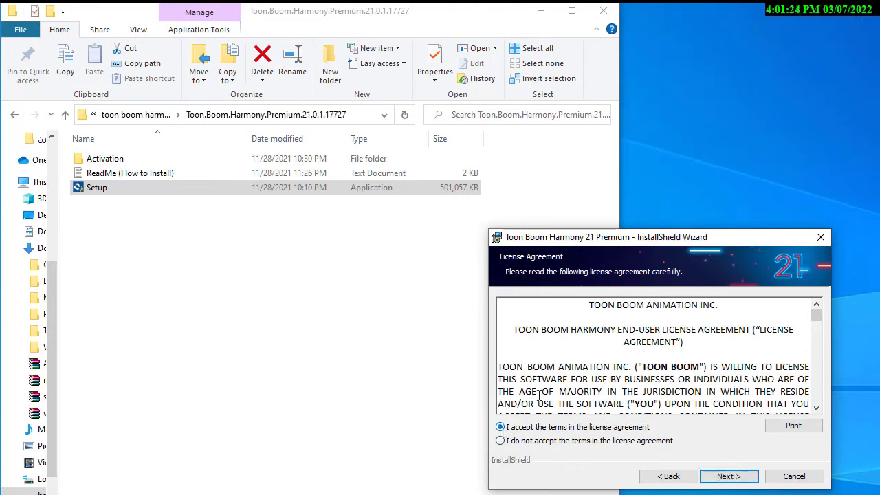
scroll(589, 344, "down", 5)
scroll(606, 349, "down", 3)
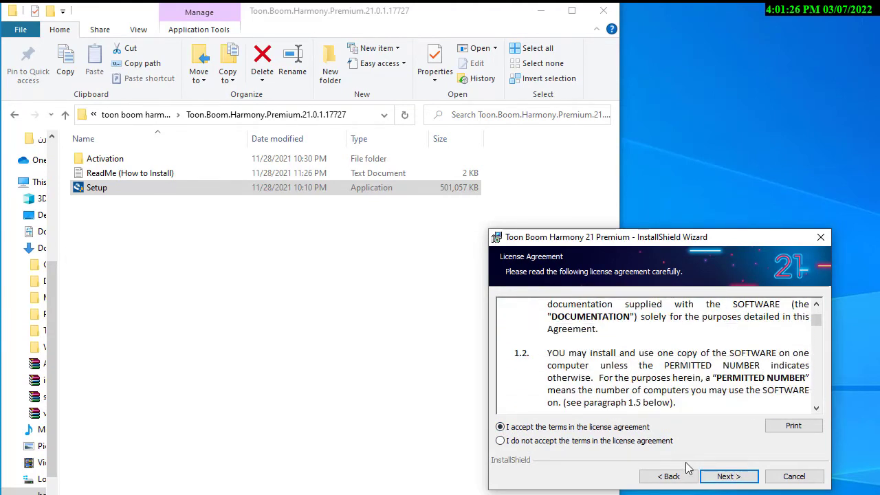
left_click(720, 479)
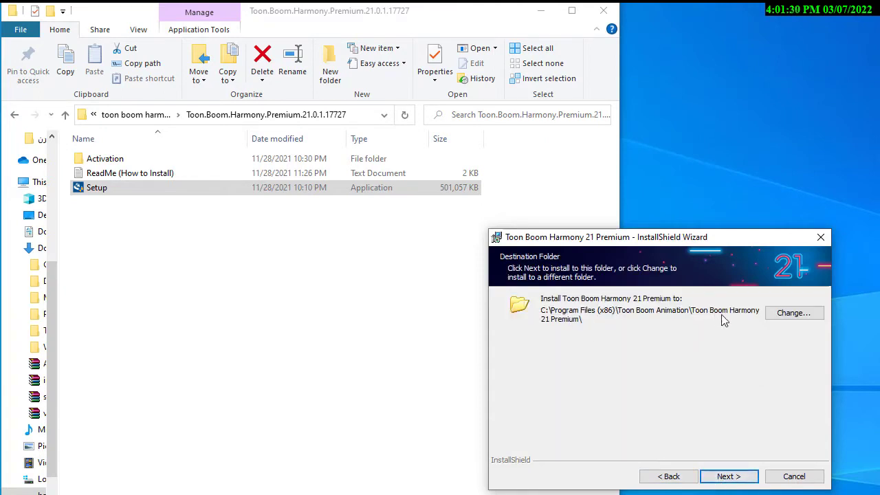
Set the installation folder to D:\Program Files (x86)\Toon Boom Animation\Toon Boom Harmony 21 Premium\ and confirm it.
left_click(790, 314)
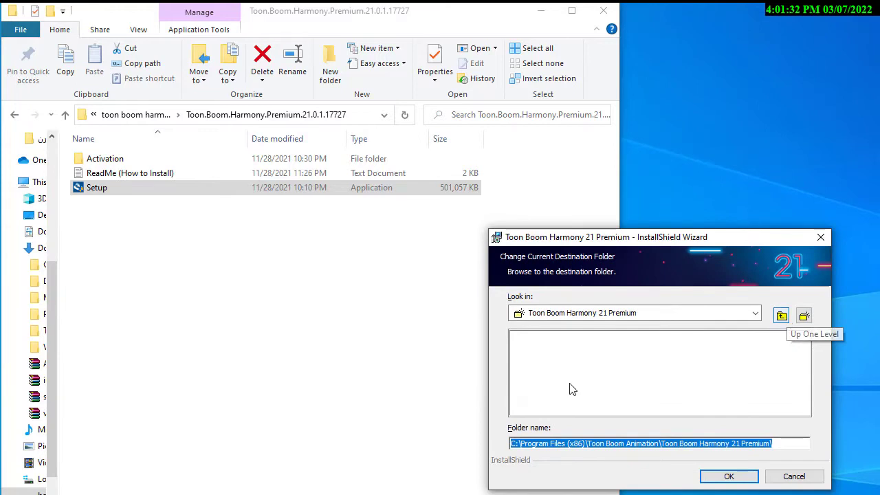
left_click_drag(514, 444, 509, 445)
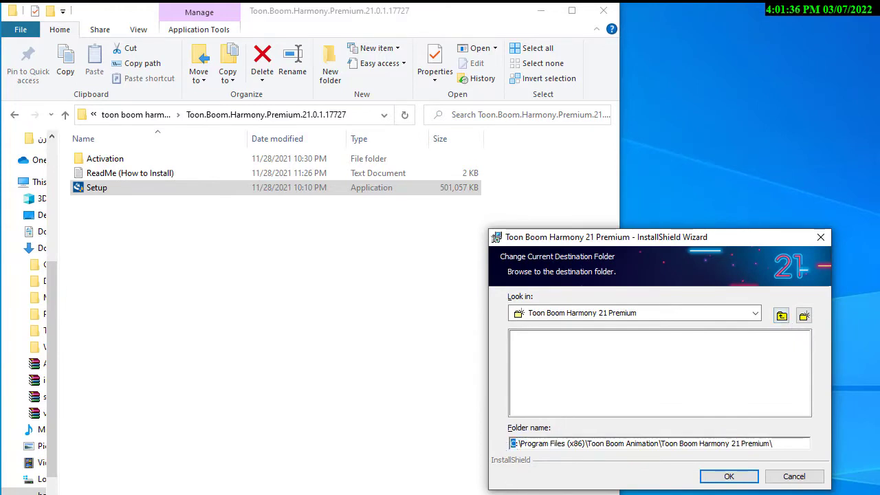
type("d")
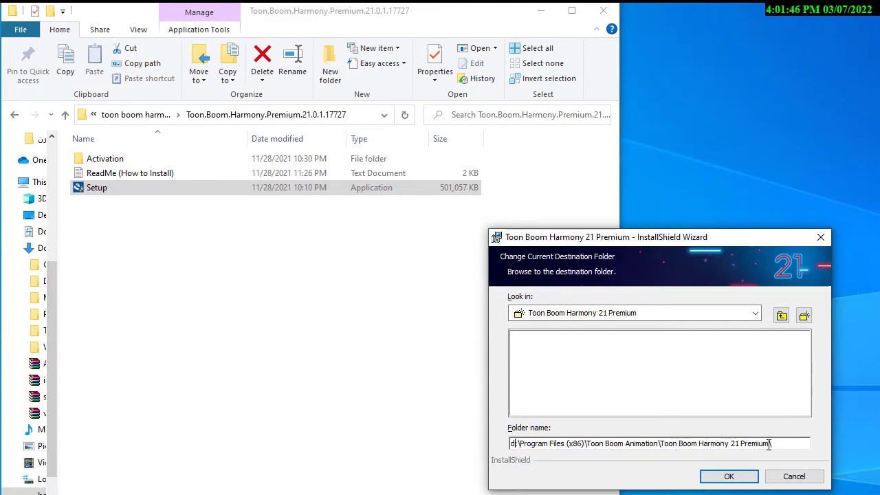
left_click_drag(772, 444, 510, 445)
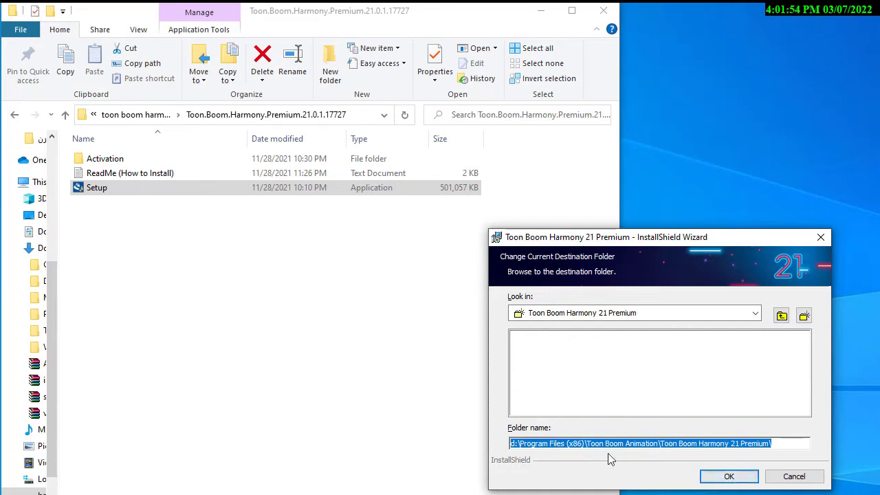
left_click(726, 482)
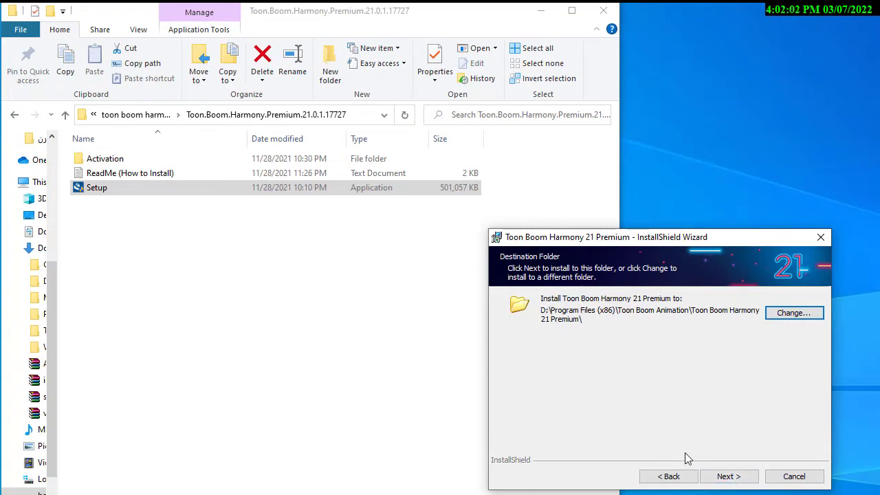
left_click(726, 477)
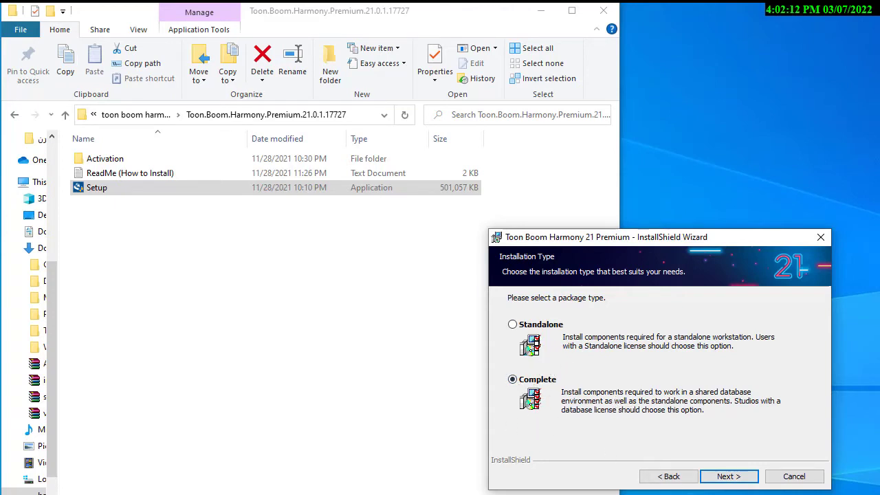
Install the program with the Complete installation type and finish the wizard.
left_click(727, 477)
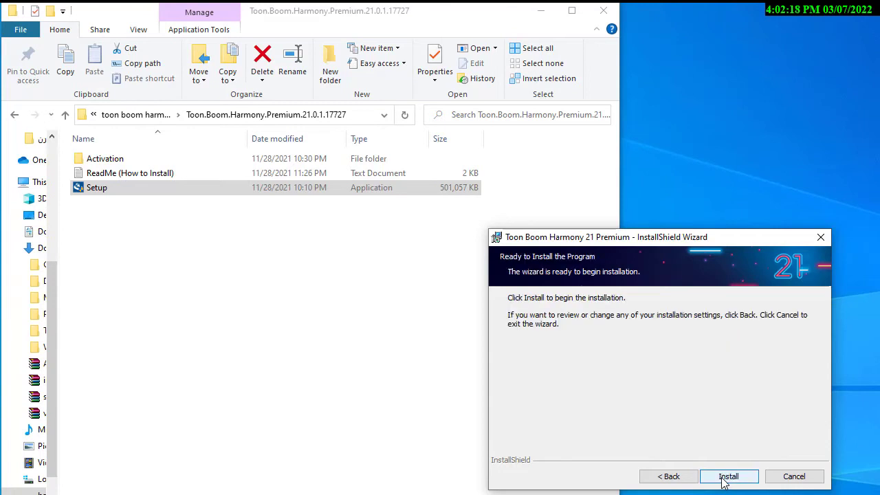
left_click(724, 478)
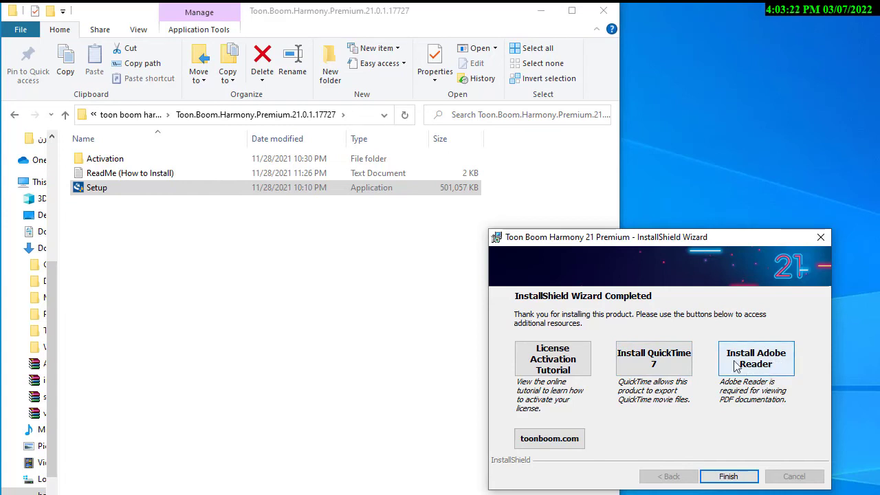
left_click(729, 477)
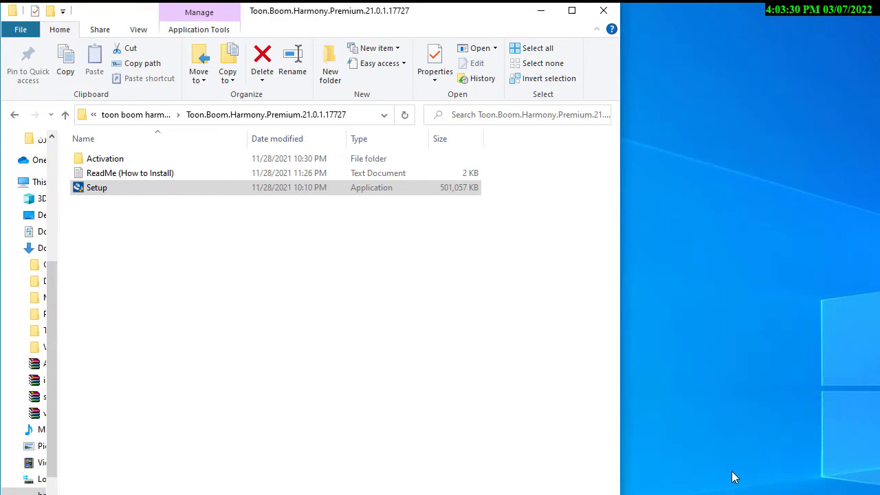
Run Harmony_21_Search-&-Patch_Activation from the Activation folder as administrator with English as the setup language.
left_click(112, 164)
double_click(111, 164)
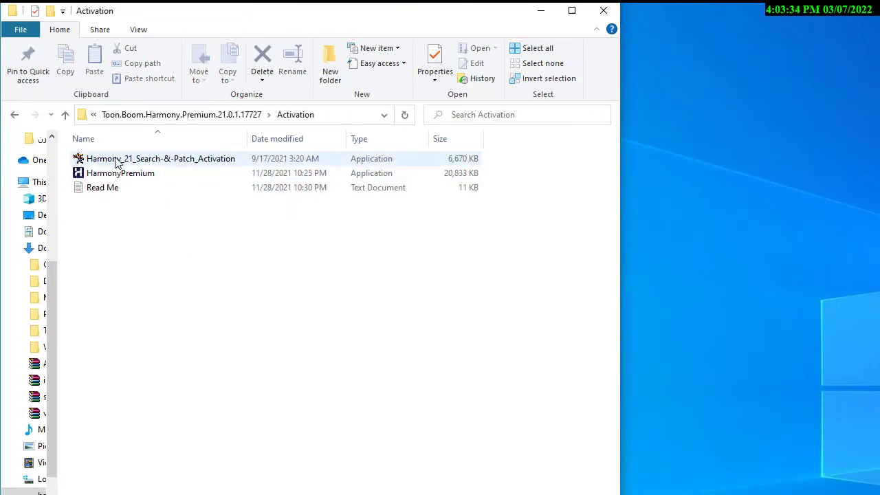
right_click(147, 164)
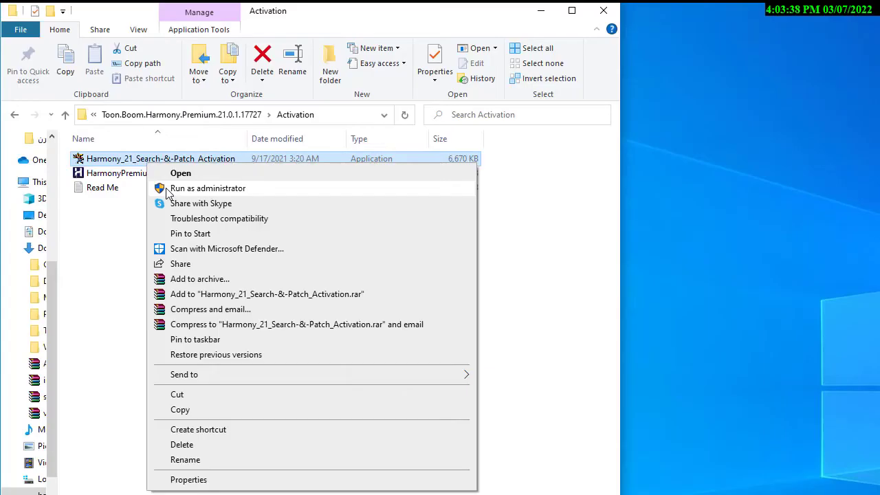
left_click(167, 190)
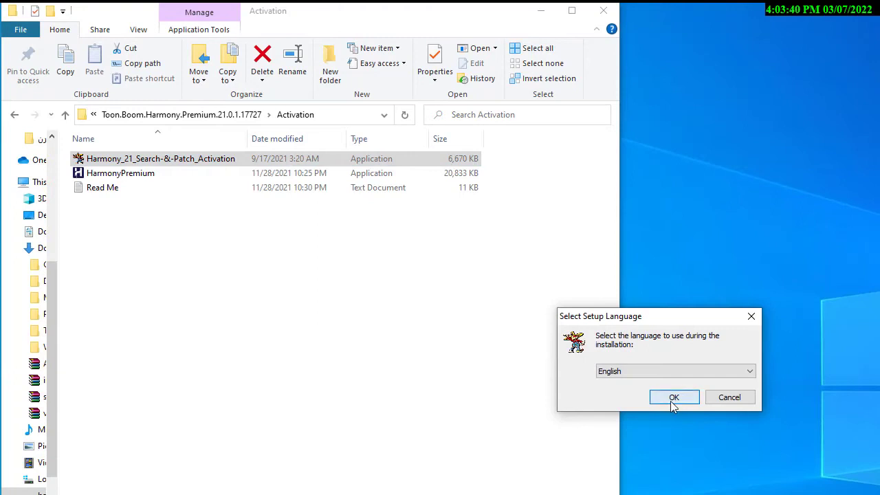
left_click(670, 399)
Accept the license agreement in the Toonboom Harmony 21 Activation wizard and continue.
left_click(738, 476)
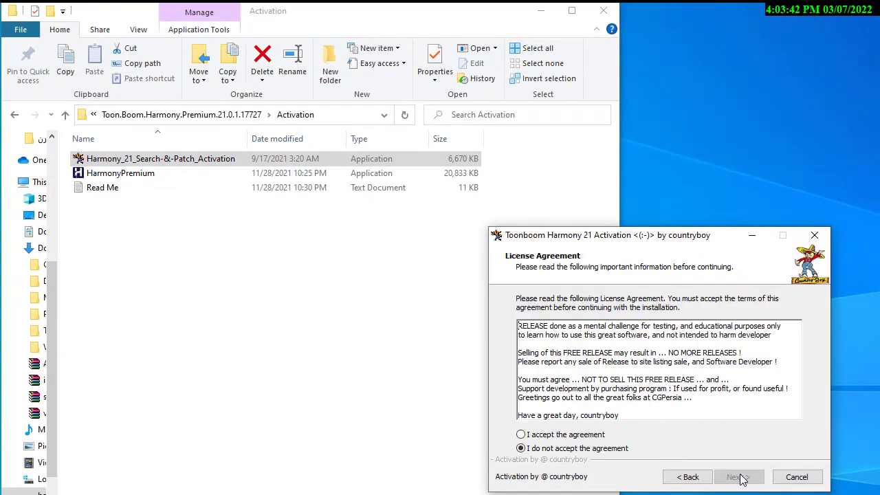
left_click(543, 435)
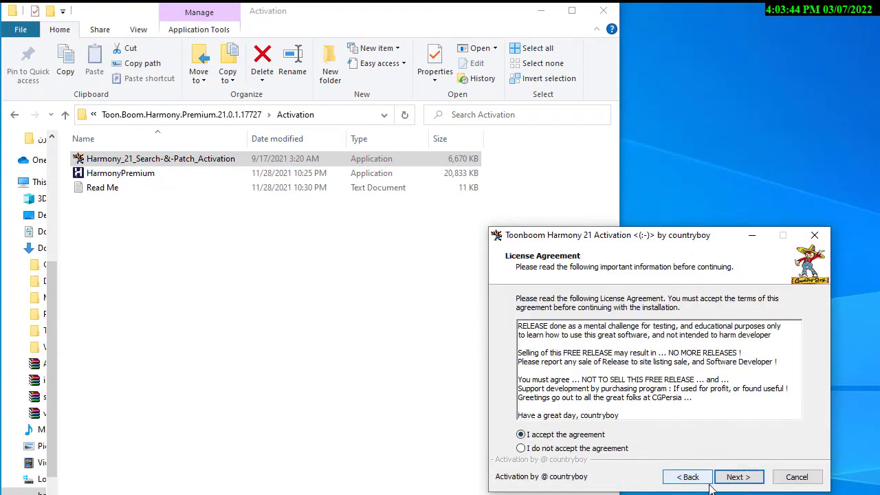
left_click(733, 475)
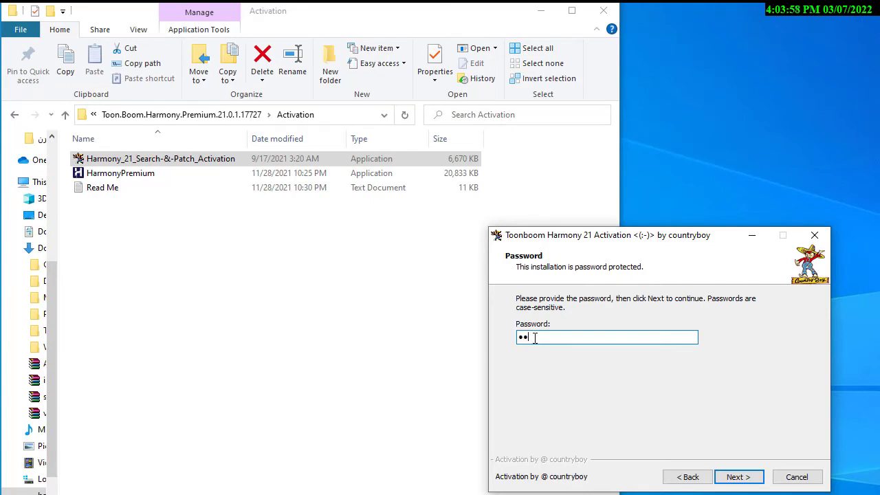
Enter the installation password and continue to the program location page.
type("n")
left_click(730, 479)
left_click(730, 479)
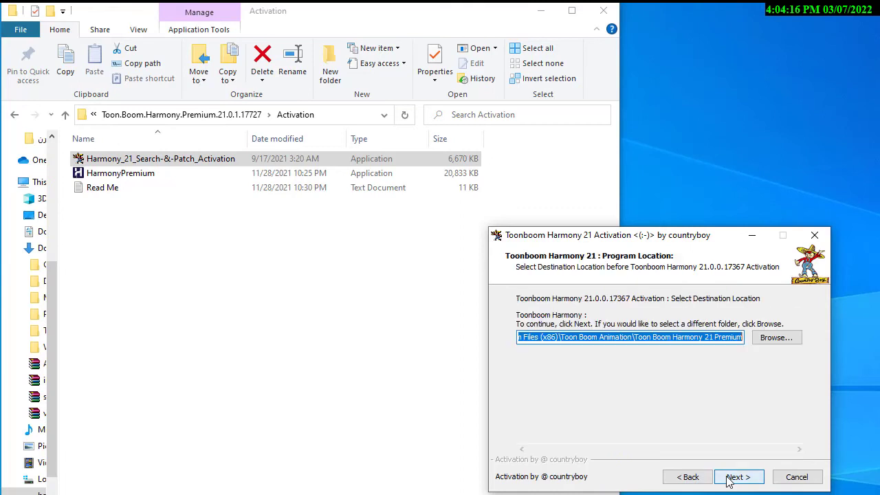
Change the program location to d:\Program Files (x86)\Toon Boom Animation\Toon Boom Harmony 21 Premium.
left_click_drag(584, 337, 524, 341)
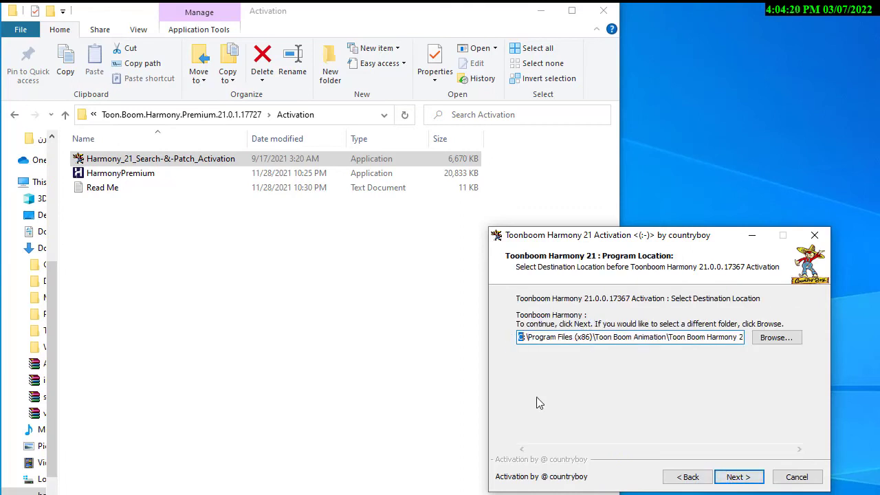
type("d")
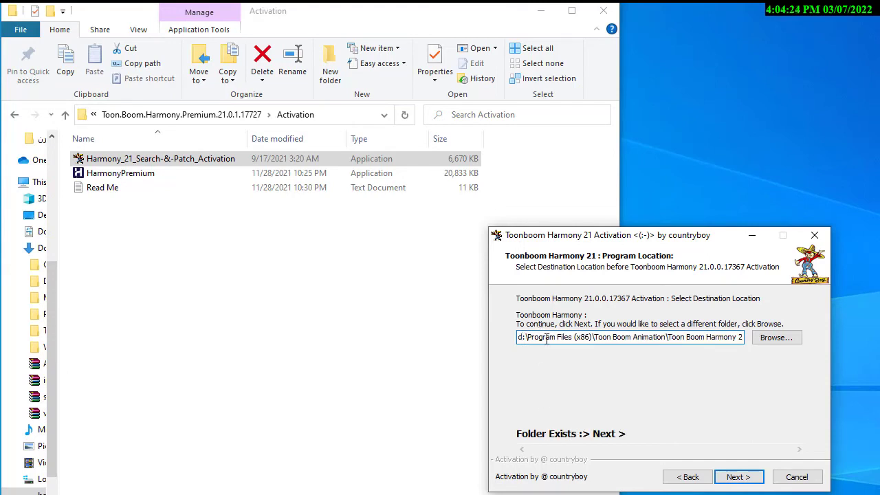
left_click_drag(547, 339, 791, 340)
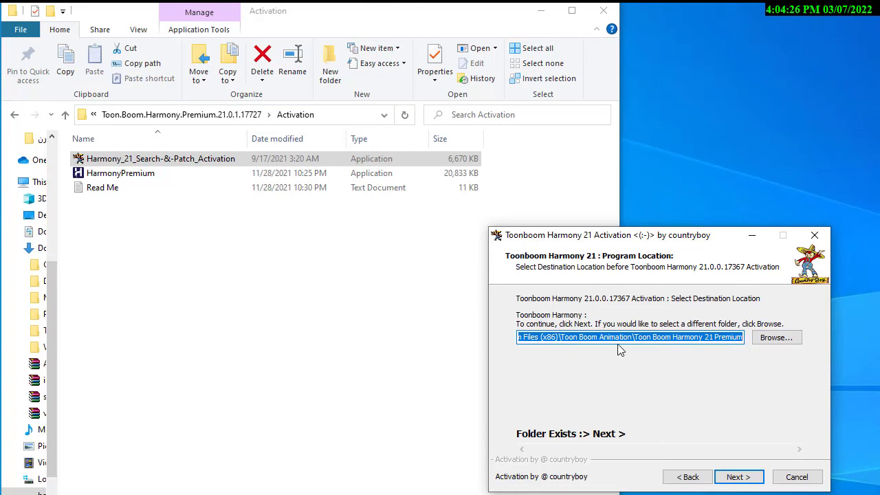
Browse to the Toon Boom Harmony 21 Premium folder under Program Files (x86) on drive D and confirm it as program location.
left_click(777, 337)
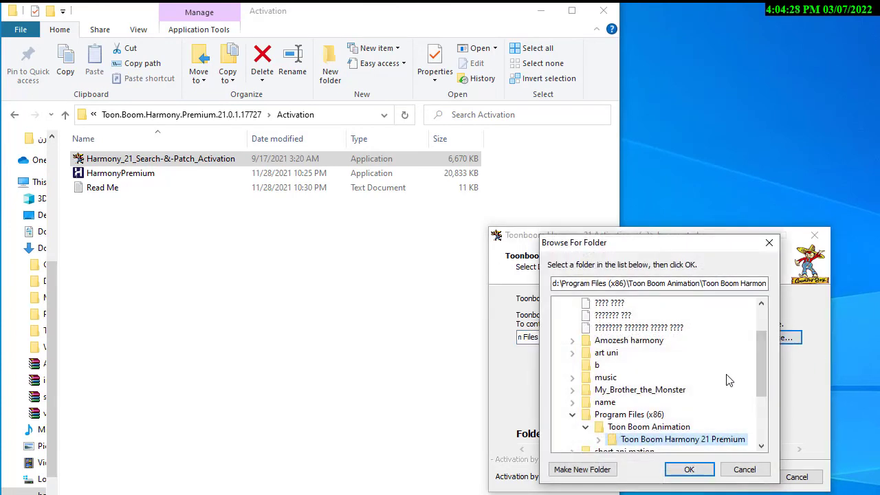
left_click_drag(760, 373, 774, 332)
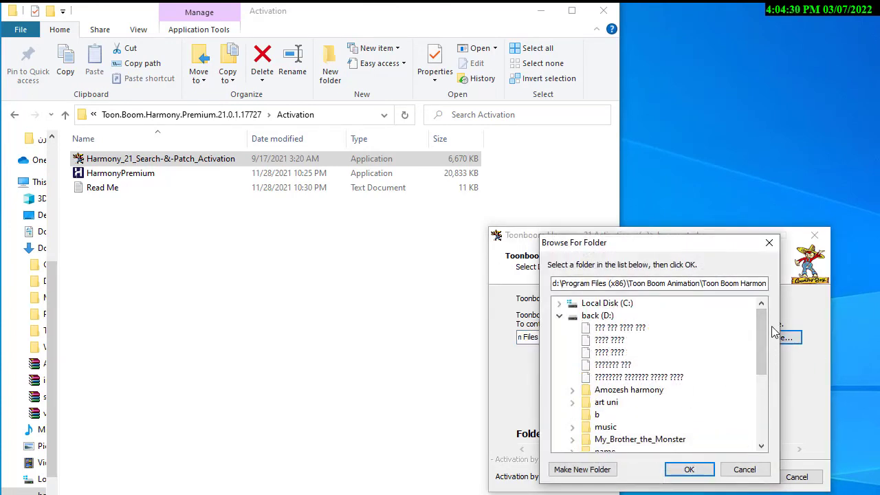
scroll(768, 368, "down", 2)
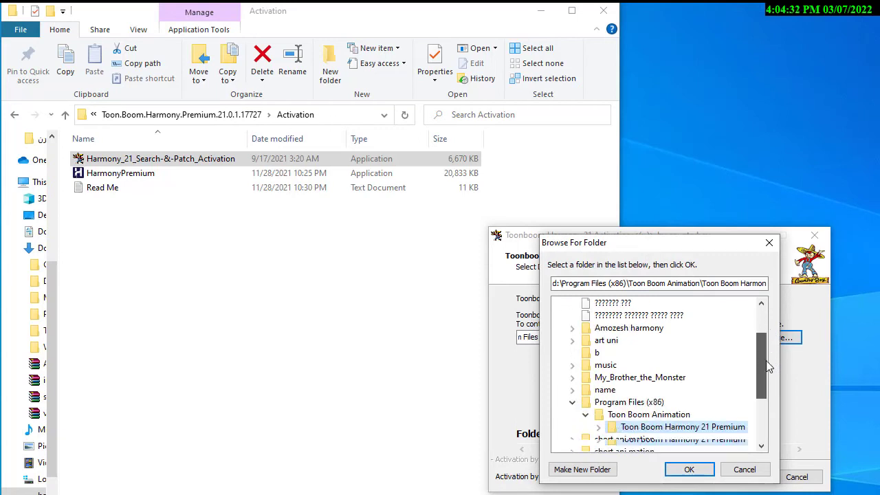
scroll(768, 367, "down", 2)
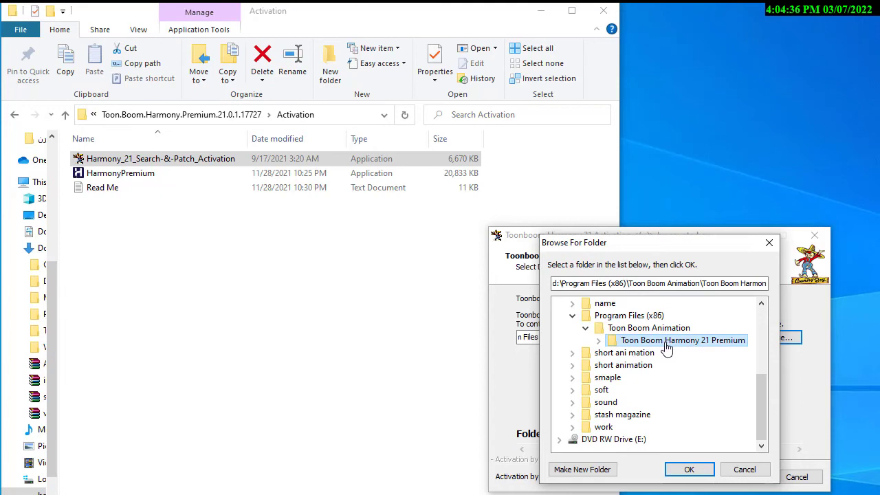
left_click(689, 469)
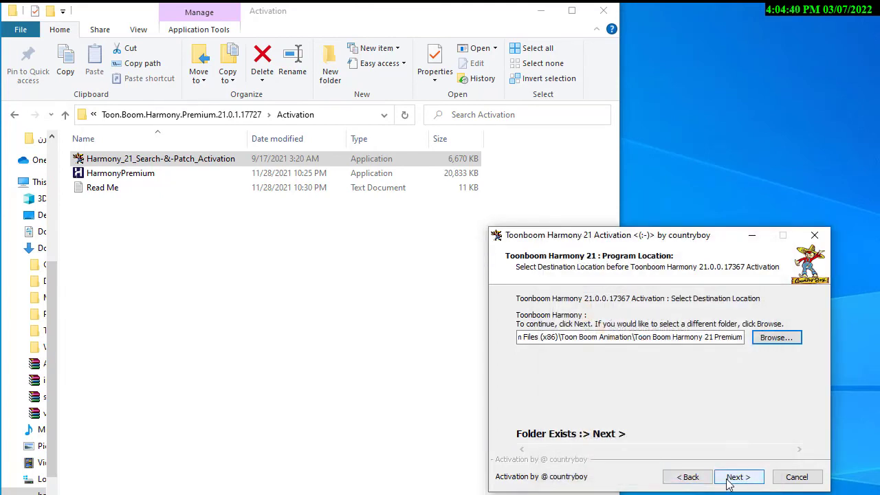
Install the Toonboom Harmony 21 Activation to the chosen folder and dismiss the search-and-patch results message.
left_click(729, 482)
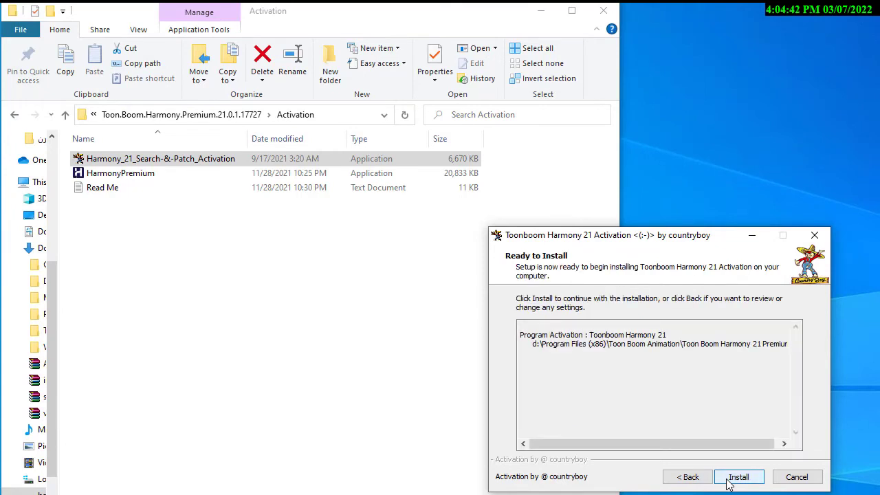
left_click(730, 481)
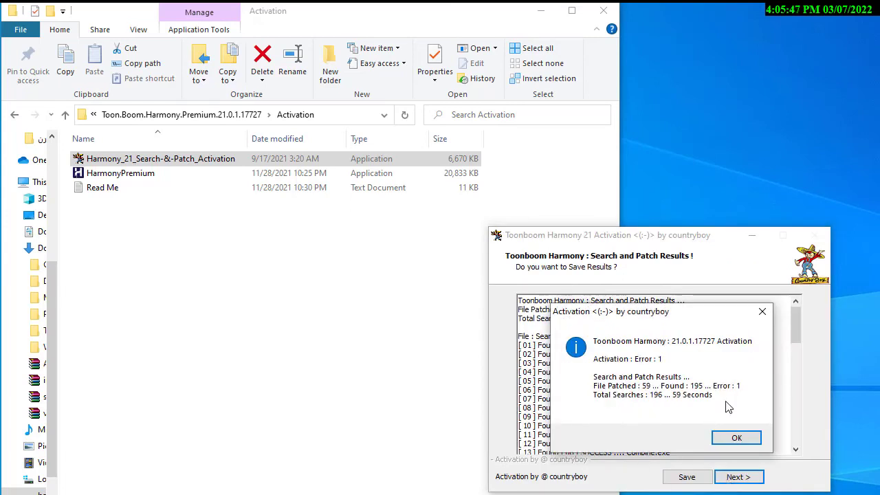
left_click(731, 441)
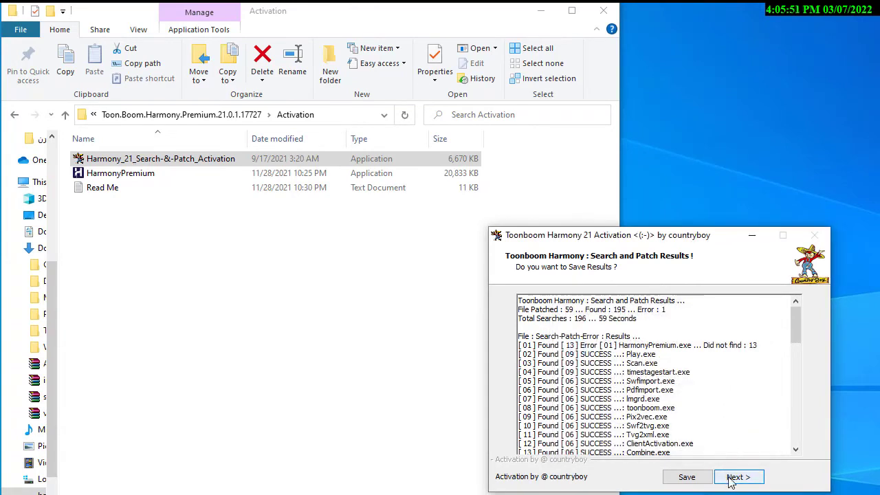
Finish the activation setup wizard without viewing the README file or starting Toonboom Harmony.
left_click(732, 479)
left_click(636, 378)
left_click(627, 361)
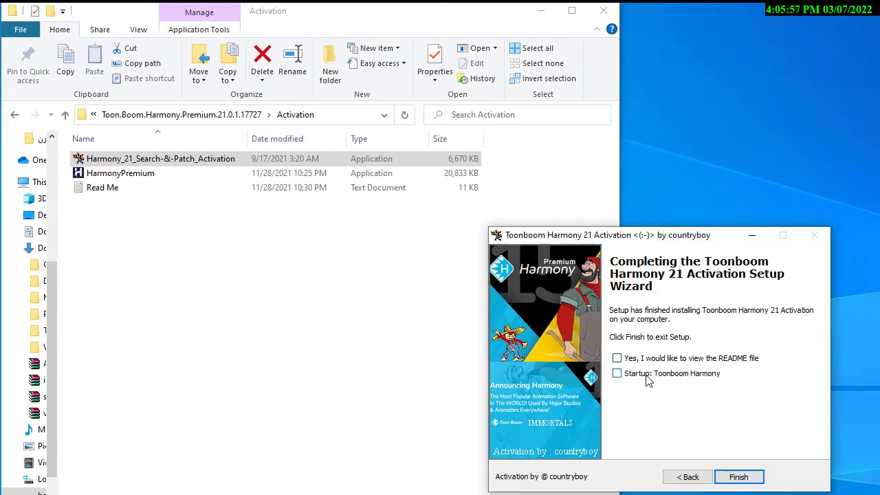
left_click(742, 477)
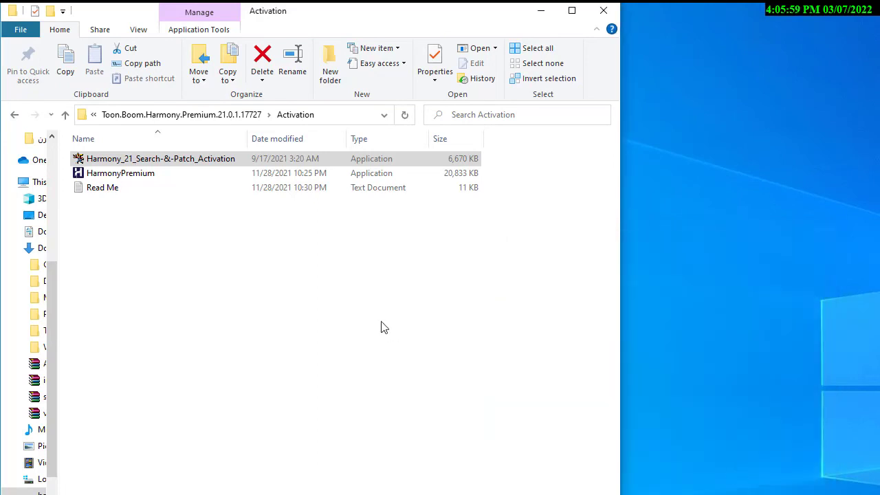
Copy the HarmonyPremium application from the Activation folder.
left_click(96, 176)
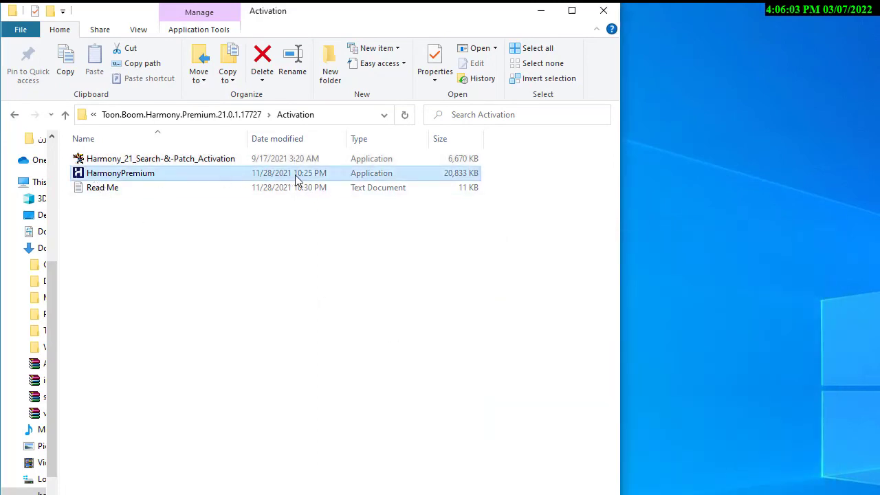
right_click(108, 178)
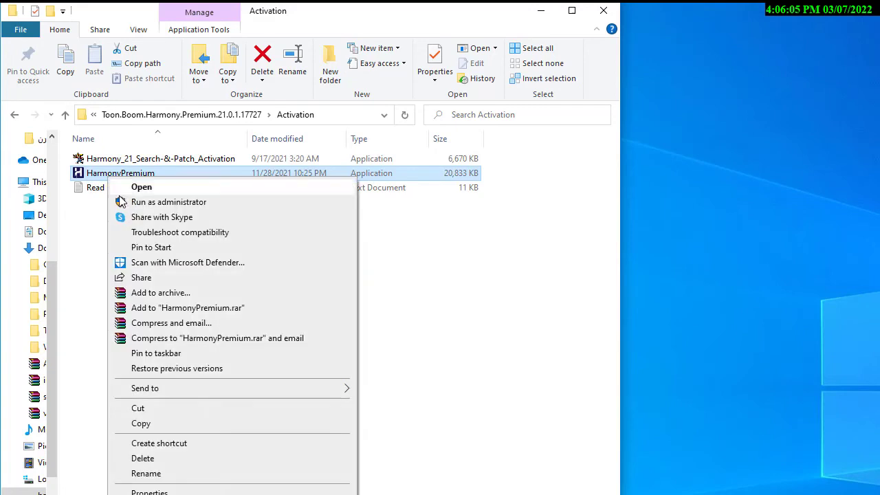
left_click(190, 424)
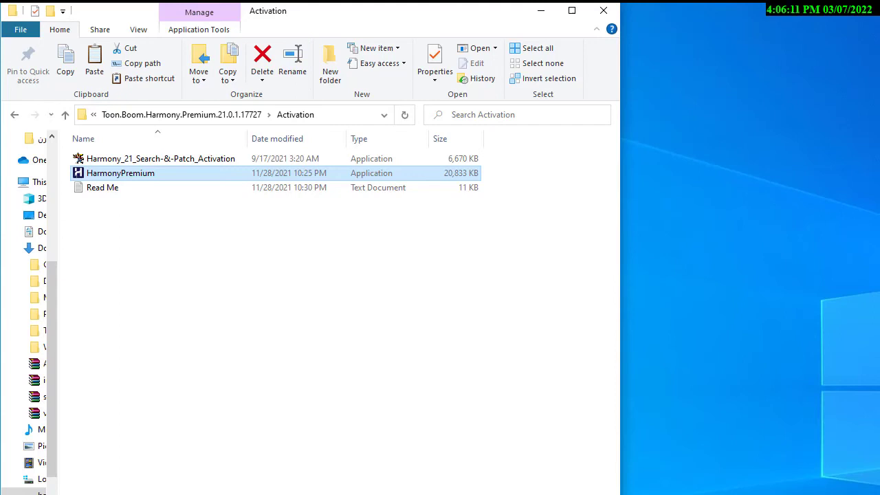
key("super+d")
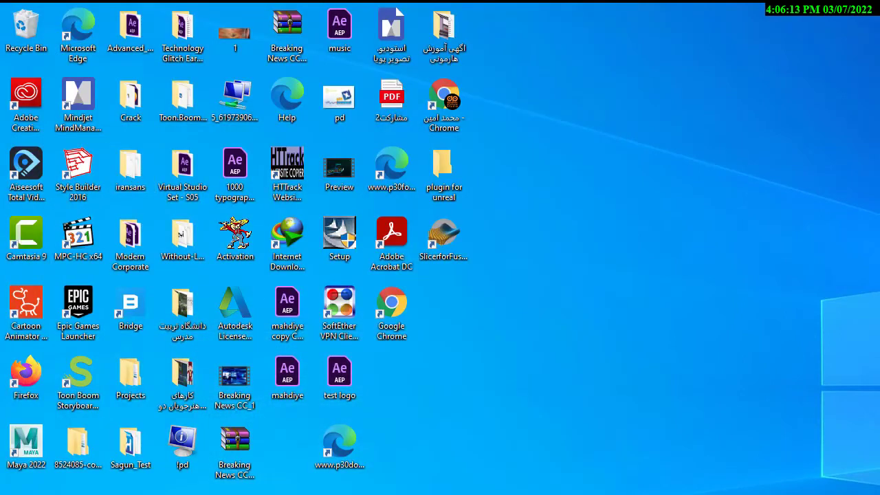
key("super+d")
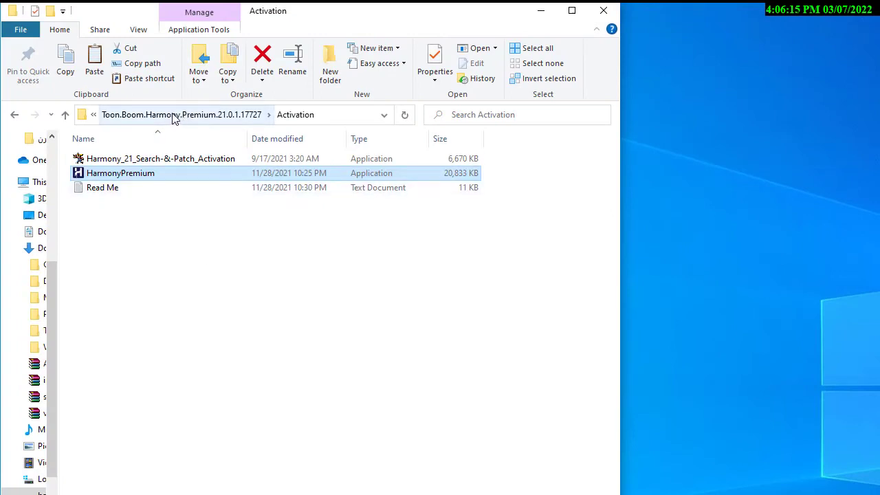
Widen the folder tree, shorten the window and expand drive D to reach its Program Files (x86) folder.
left_click_drag(64, 313, 173, 311)
scroll(83, 310, "down", 1)
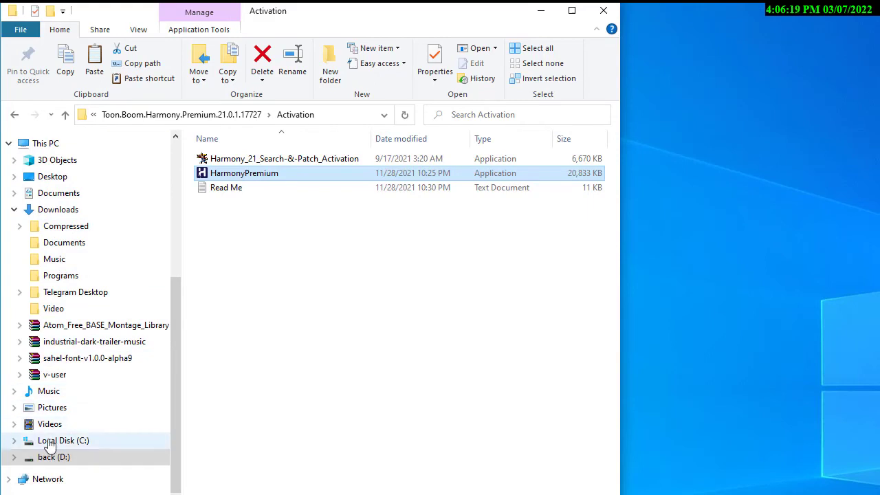
left_click(14, 457)
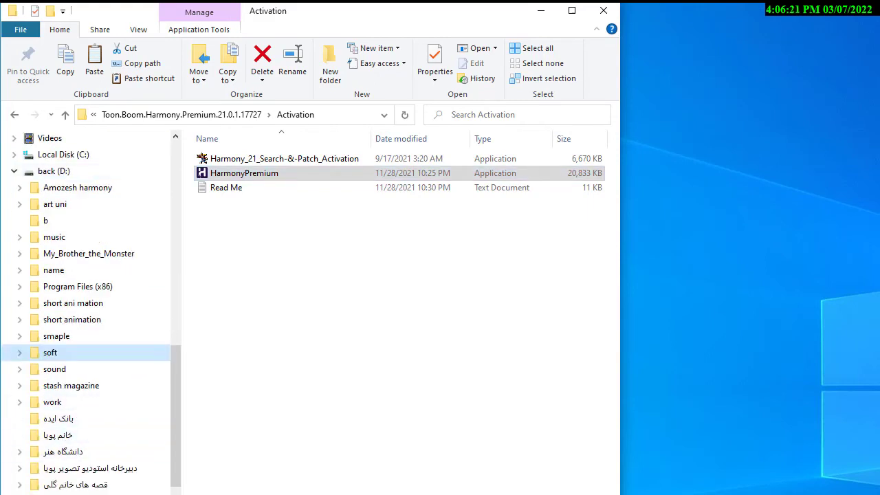
left_click_drag(100, 494, 100, 439)
scroll(98, 387, "down", 2)
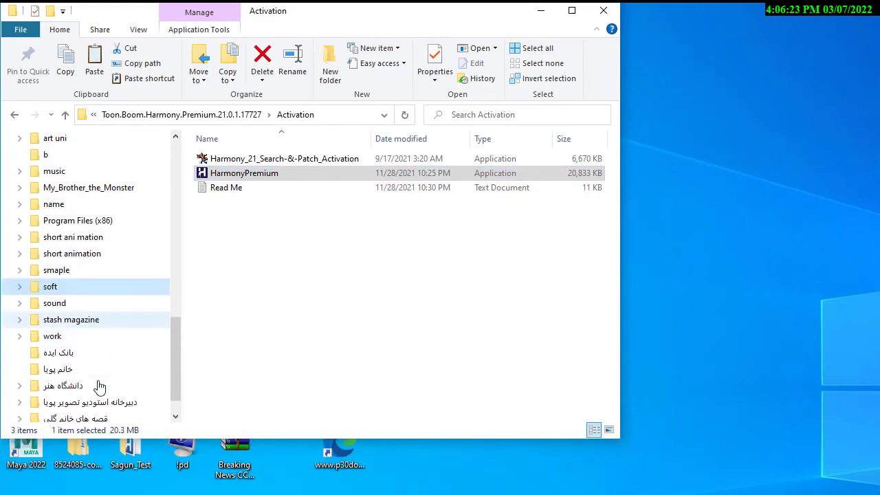
scroll(85, 302, "up", 2)
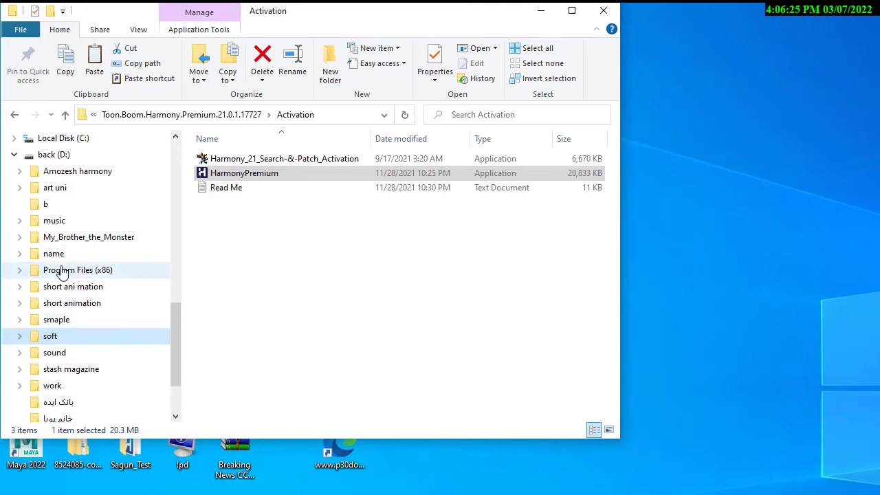
Open the win64\bin folder of Toon Boom Harmony 21 Premium under D:\Program Files (x86)\Toon Boom Animation.
left_click(34, 270)
left_click(268, 164)
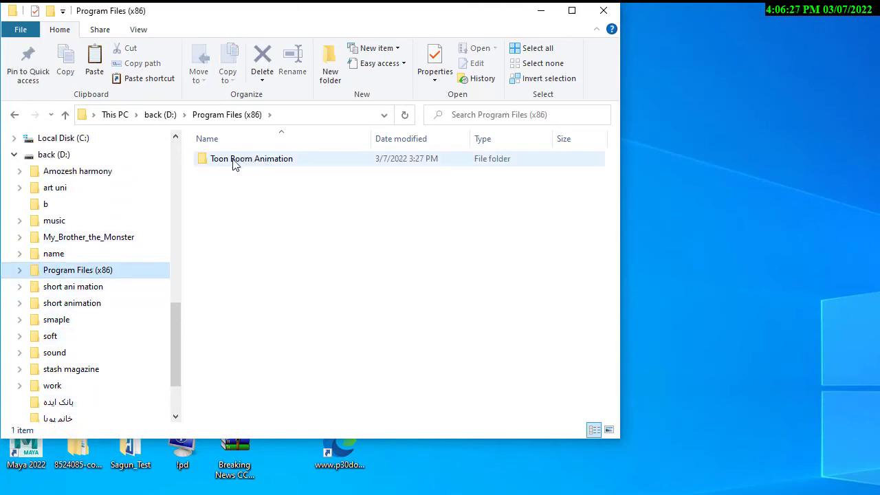
double_click(237, 165)
double_click(255, 164)
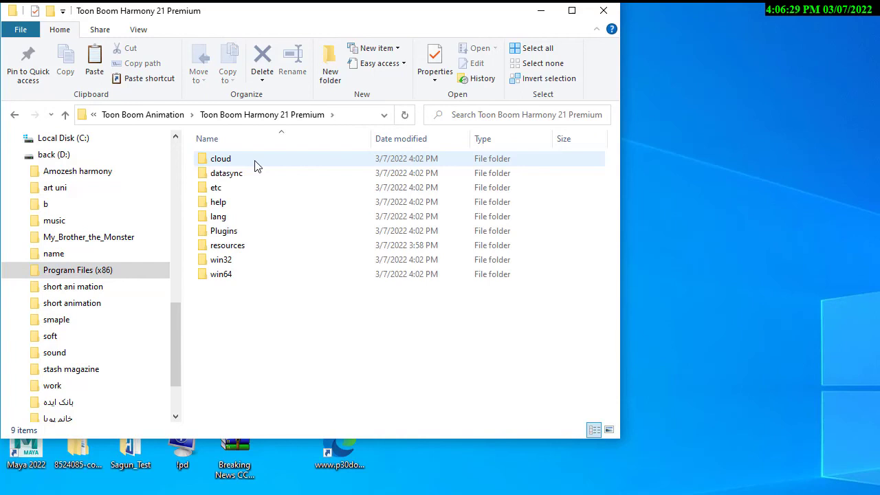
double_click(240, 279)
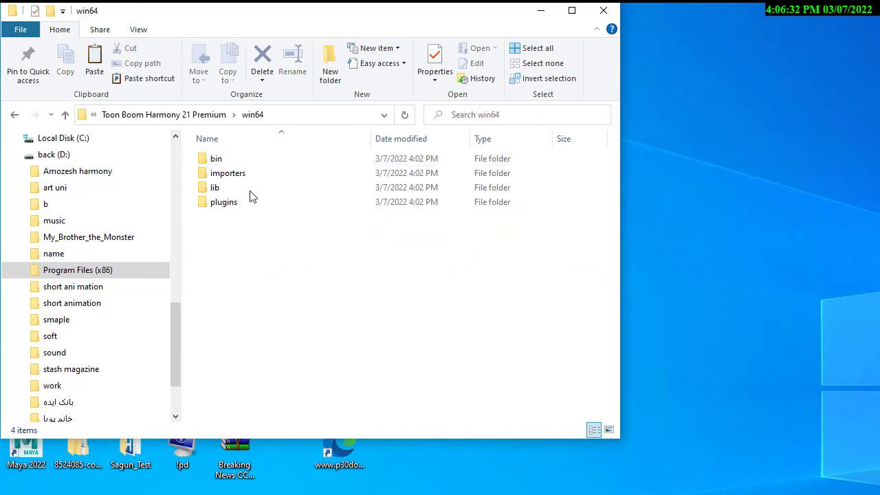
double_click(228, 158)
Paste the copied HarmonyPremium application into the bin folder, replacing the existing HarmonyPremium.exe.
scroll(292, 318, "down", 2)
scroll(291, 317, "down", 6)
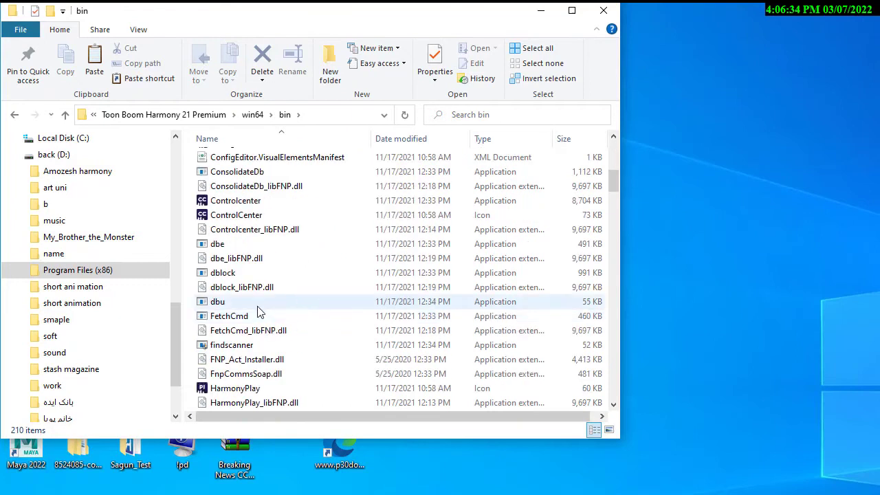
right_click(197, 302)
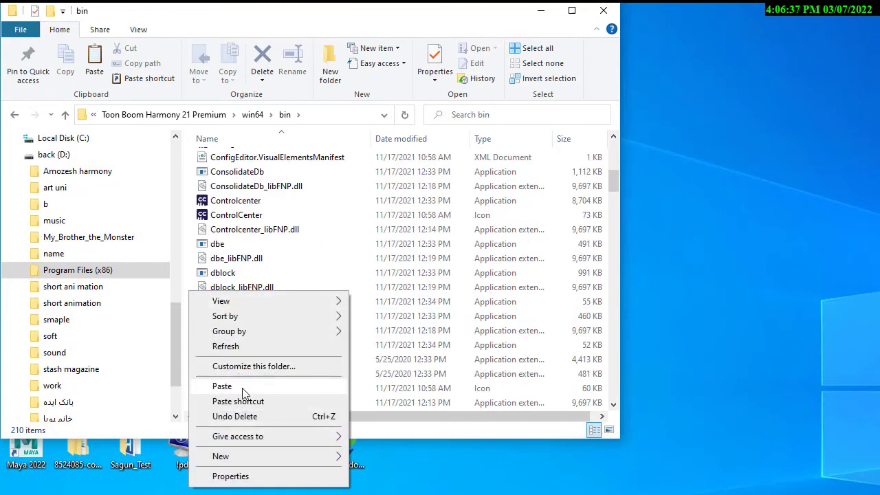
left_click(275, 386)
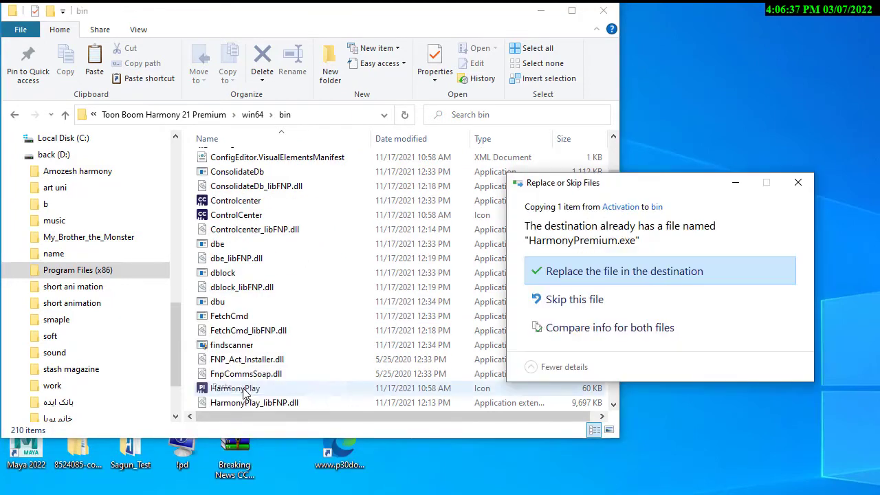
left_click(583, 282)
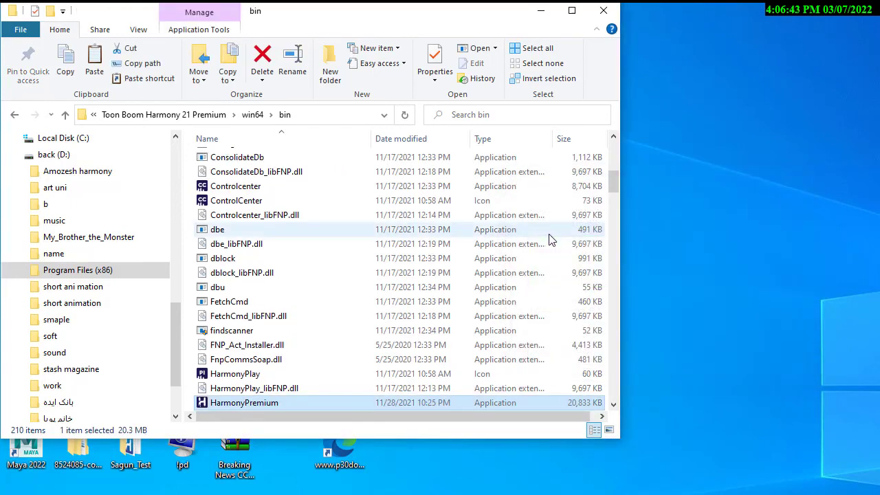
Search Windows for "fir", open Windows Defender Firewall with Advanced Security and move its window clear of the folder tree.
key("super")
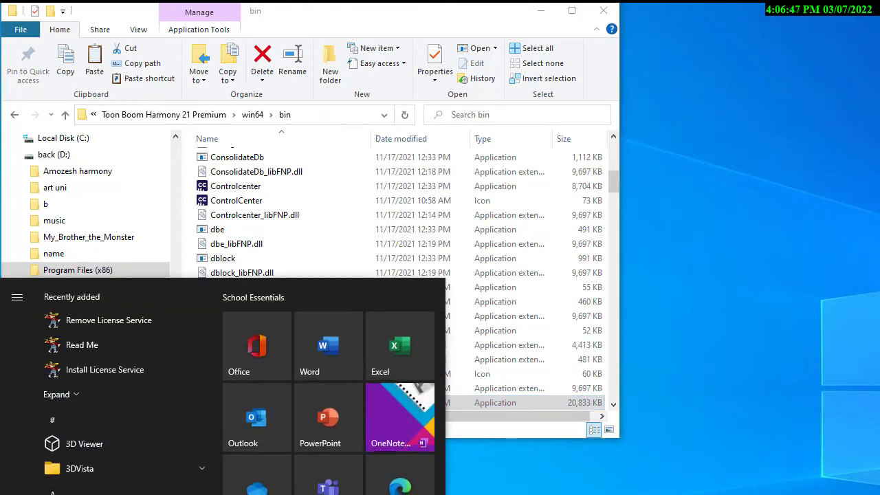
type("fi")
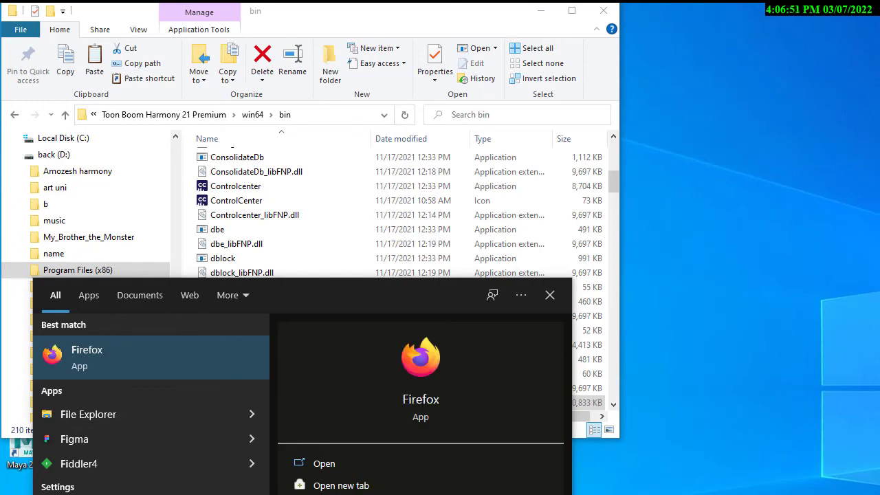
type("r")
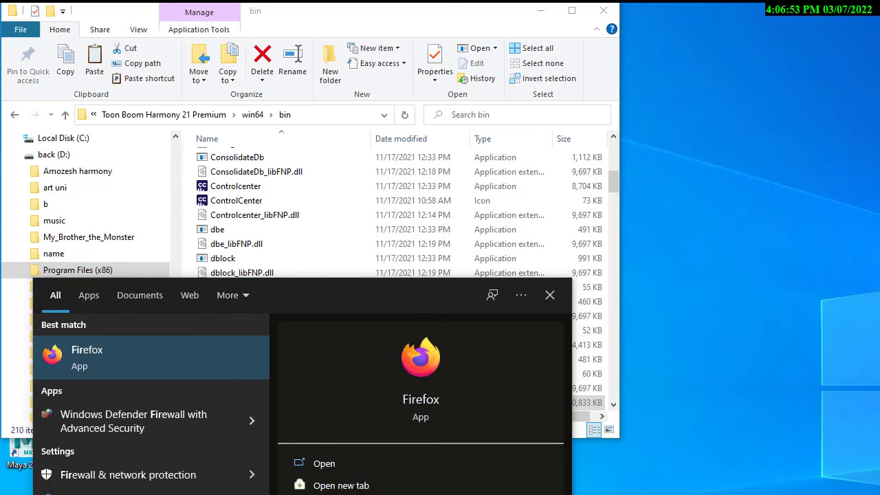
left_click(67, 435)
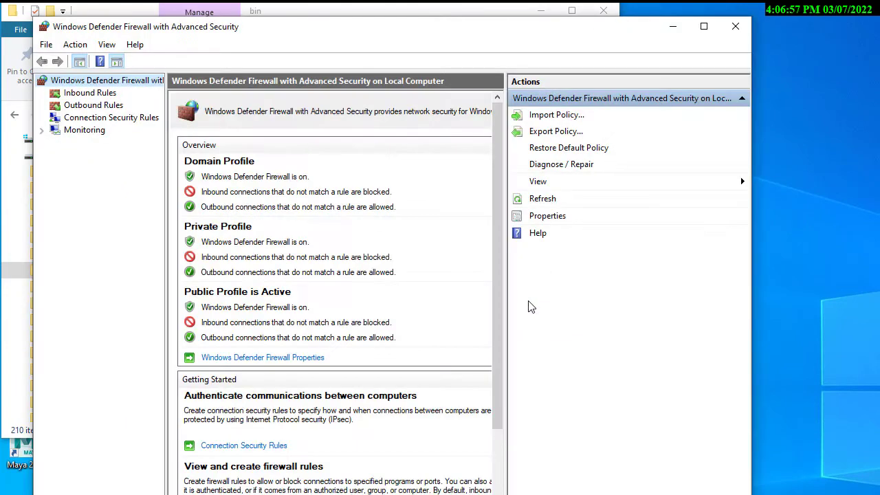
left_click_drag(336, 27, 417, 42)
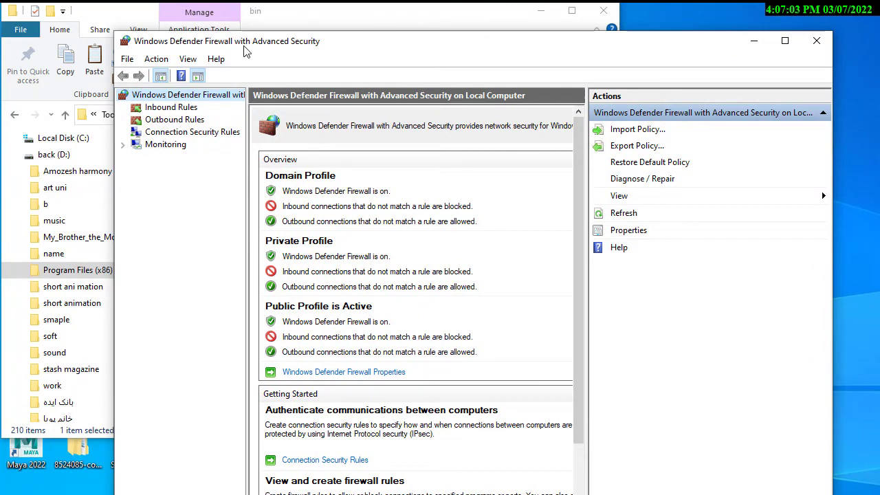
Start a new inbound rule of the Program type and advance the wizard to its program path page.
left_click(154, 108)
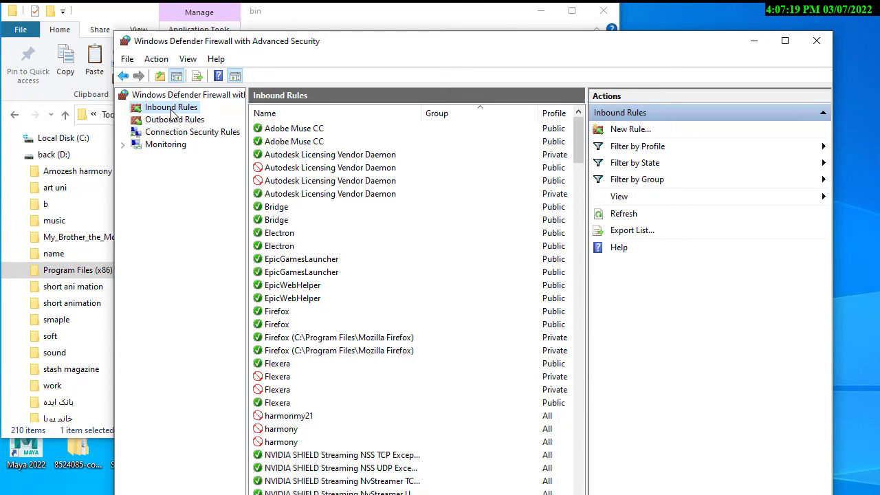
left_click(169, 121)
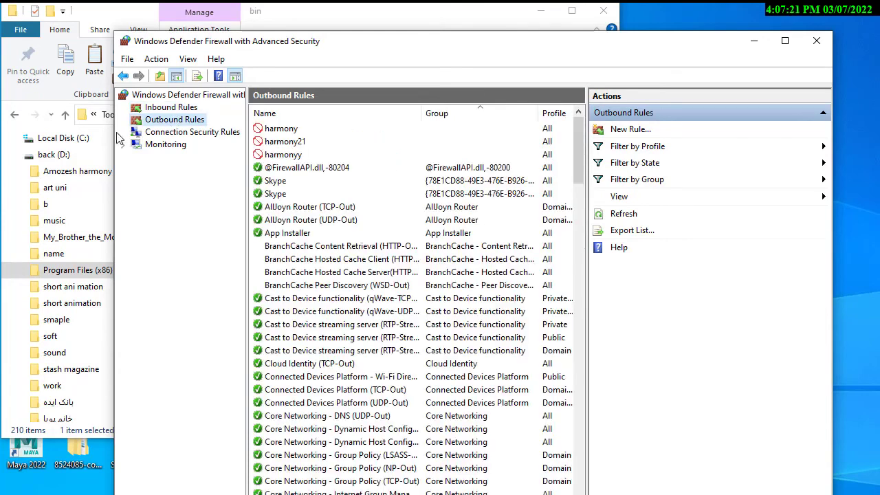
left_click(165, 110)
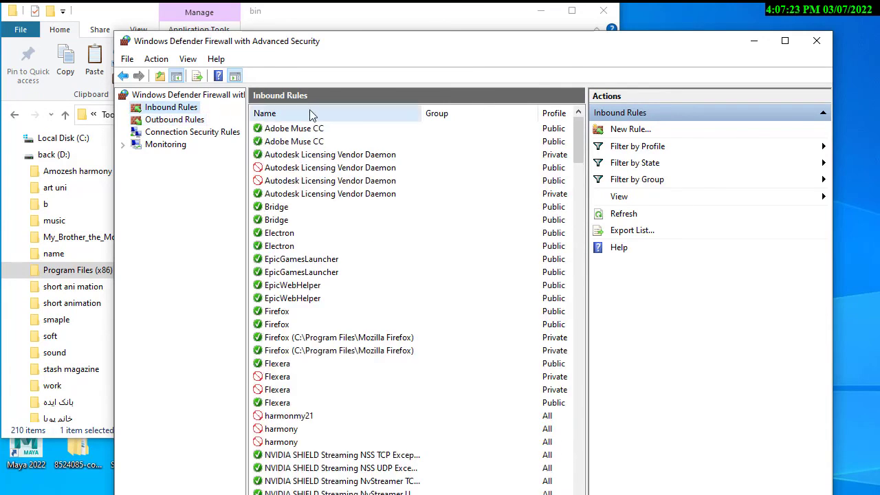
right_click(165, 109)
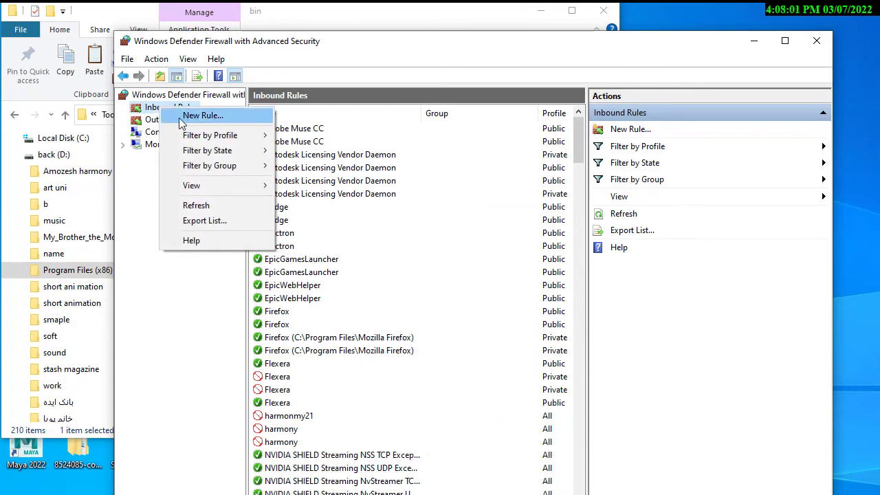
left_click(222, 118)
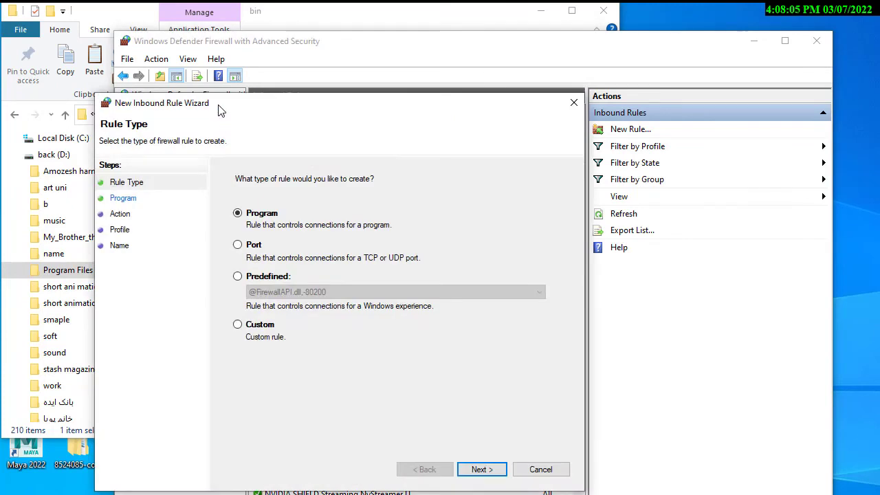
left_click_drag(220, 108, 307, 130)
left_click(210, 221)
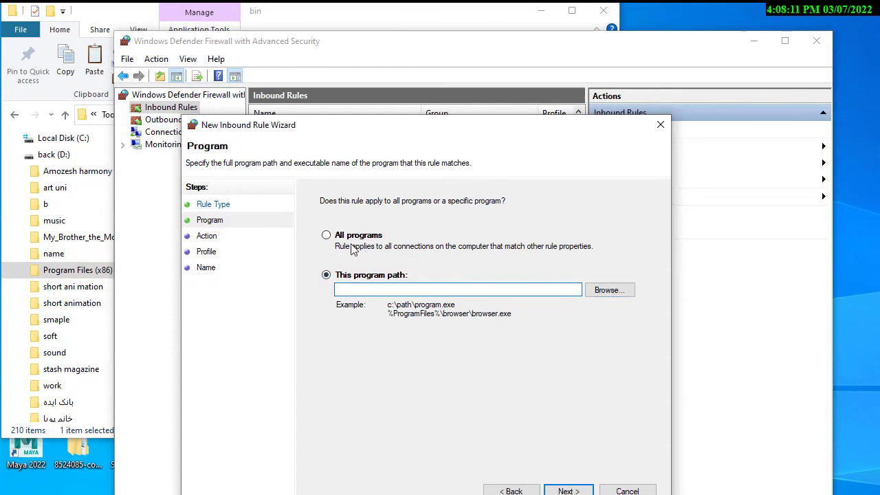
Browse for the rule's program to the win64\bin folder of Toon Boom Harmony 21 Premium under D:\Program Files (x86).
left_click(604, 291)
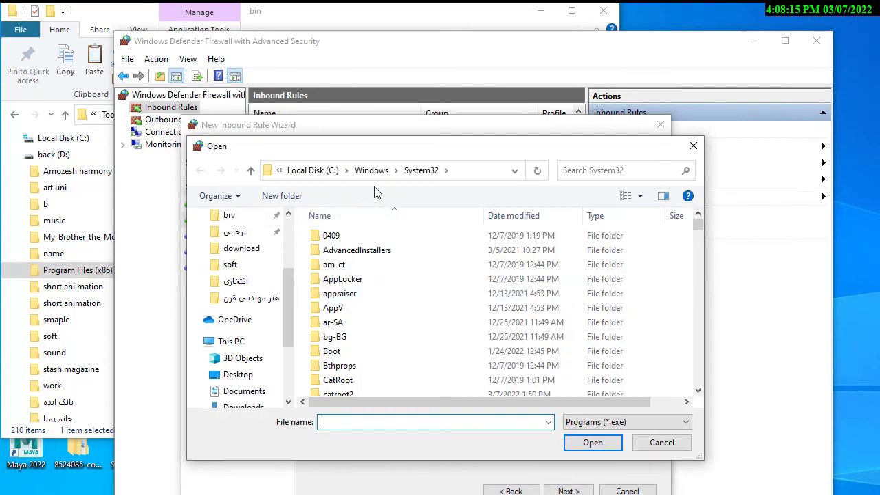
left_click(305, 172)
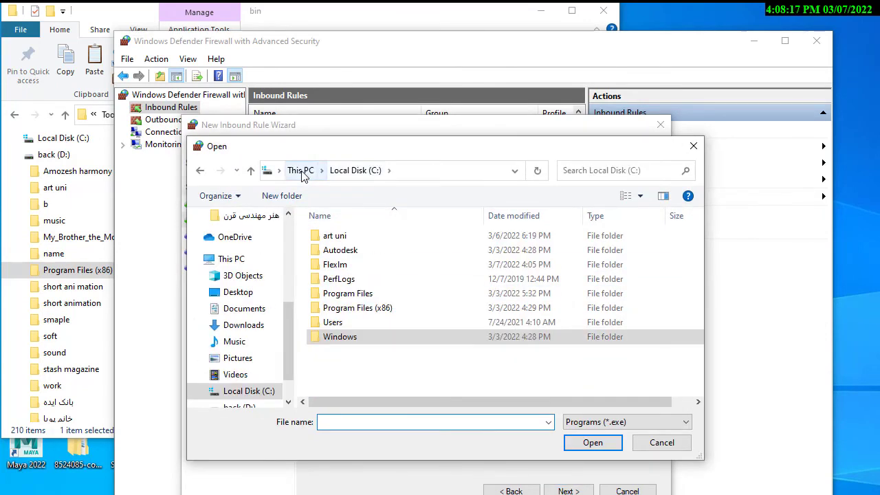
left_click(303, 175)
double_click(564, 385)
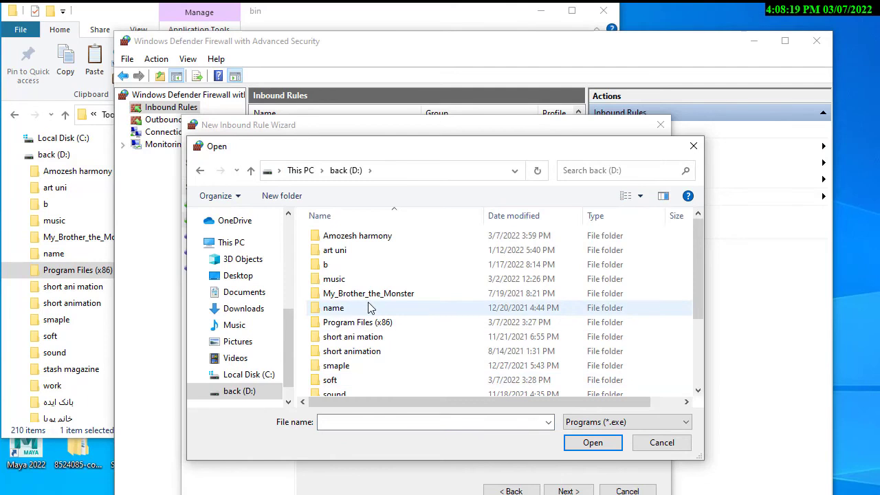
double_click(367, 323)
double_click(347, 235)
double_click(352, 244)
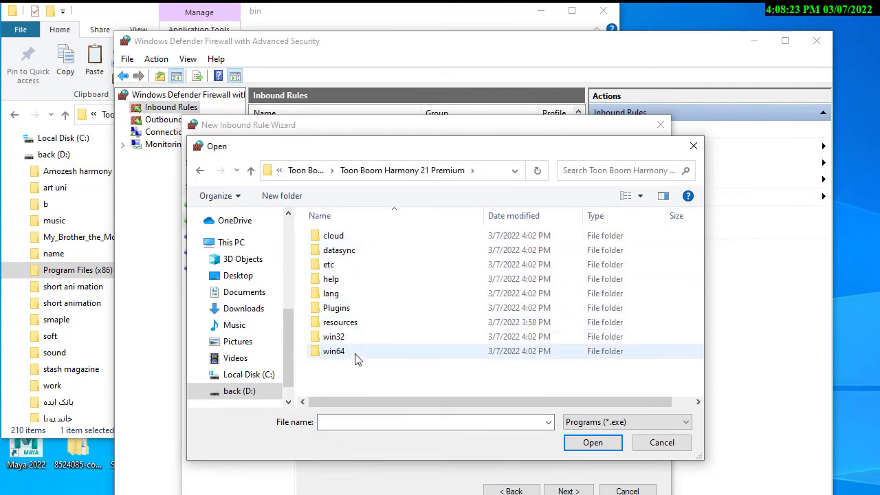
double_click(357, 357)
double_click(349, 236)
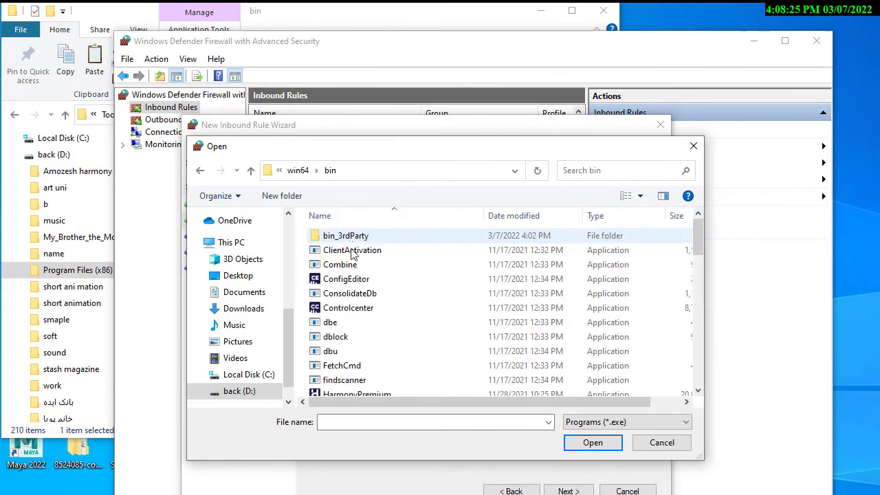
Choose the HarmonyPremium application in the bin folder as the inbound rule's program.
scroll(383, 309, "down", 8)
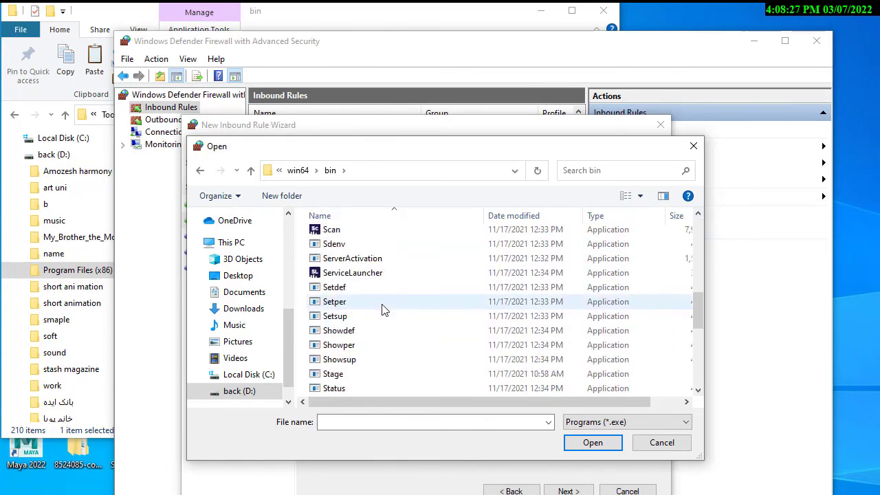
scroll(383, 310, "down", 7)
scroll(385, 312, "up", 7)
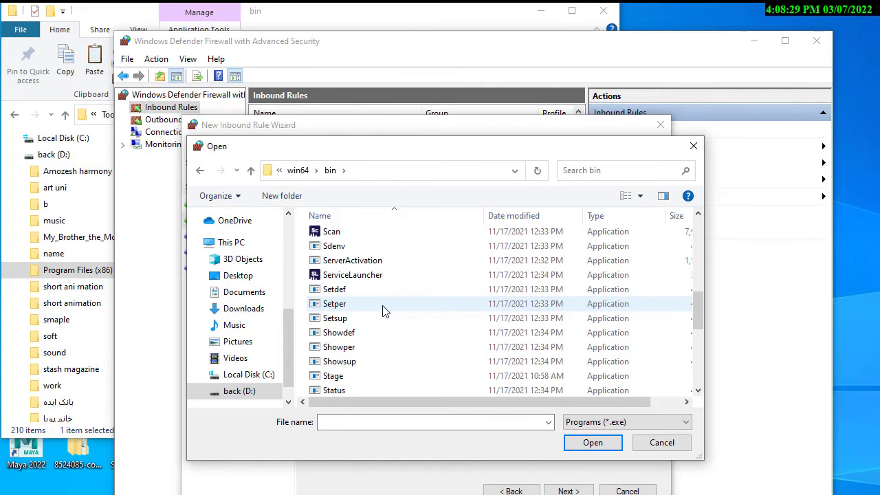
scroll(383, 309, "up", 7)
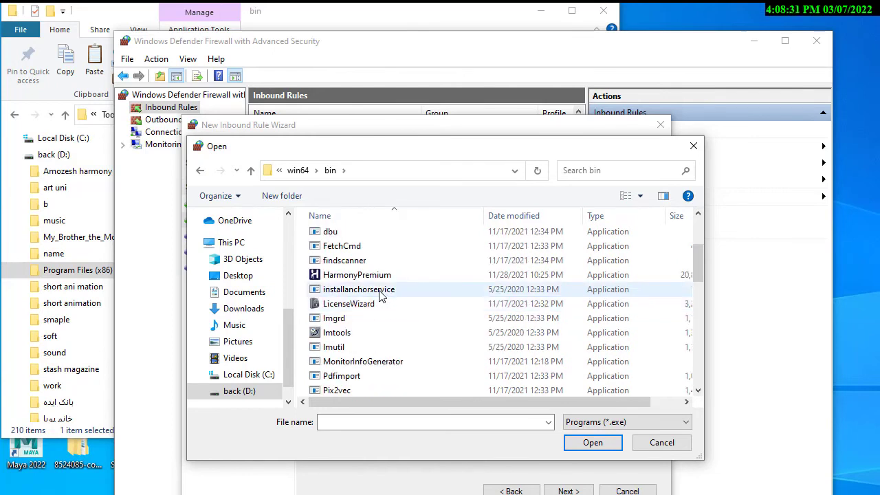
left_click(352, 279)
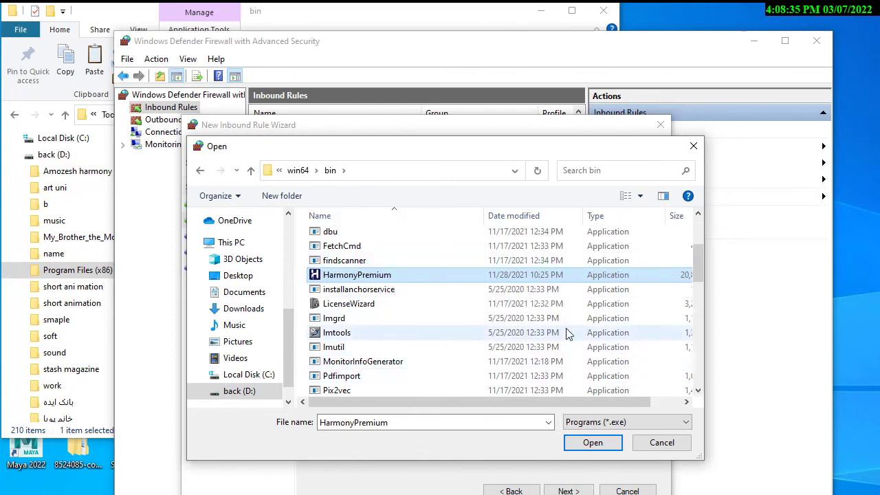
scroll(562, 326, "up", 2)
scroll(562, 326, "down", 1)
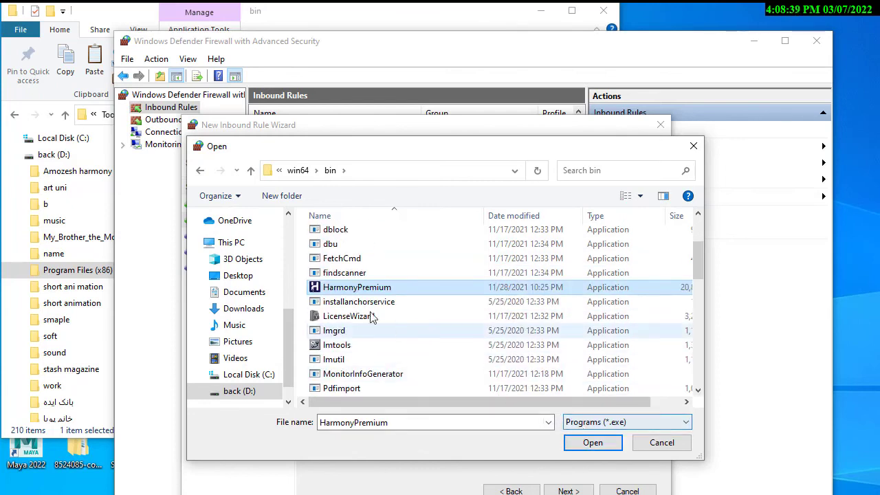
left_click(607, 445)
Make the inbound rule block the connection for the Domain, Private and Public profiles, and finish it under the name "hamony 21".
left_click(569, 491)
left_click(326, 336)
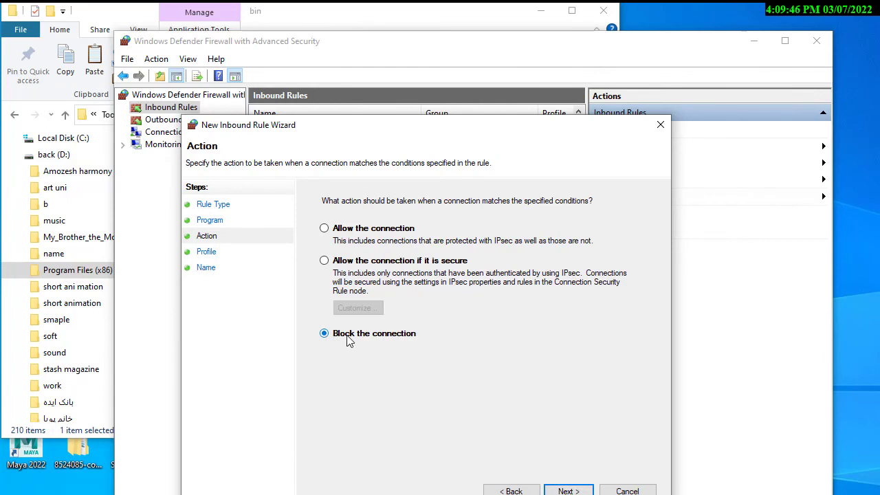
left_click(589, 492)
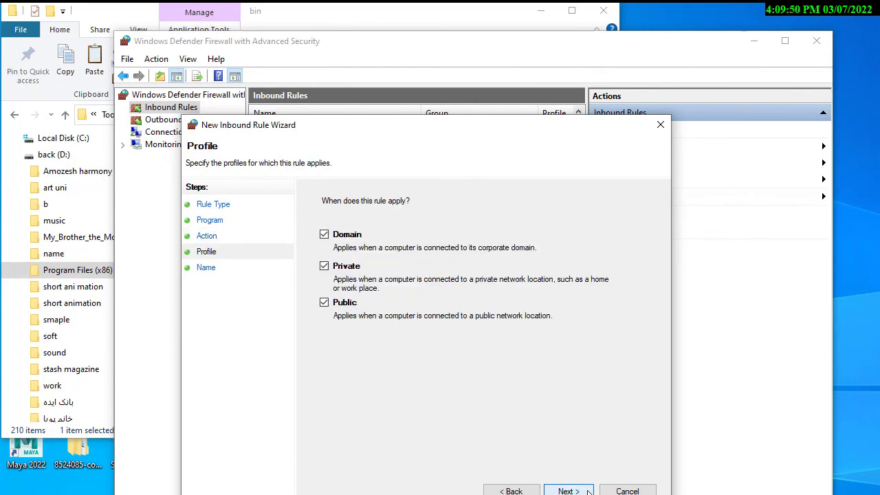
left_click(588, 492)
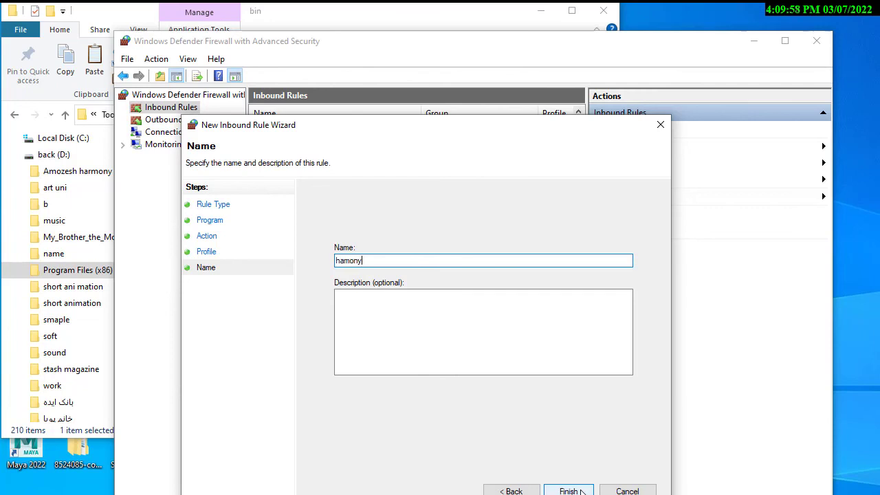
left_click(583, 492)
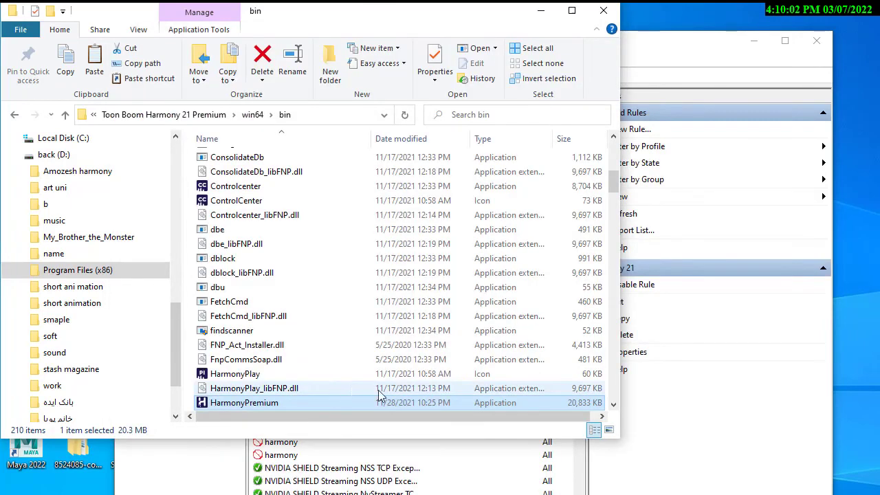
Return to the firewall window and start a new outbound rule of the Program type.
left_click(697, 474)
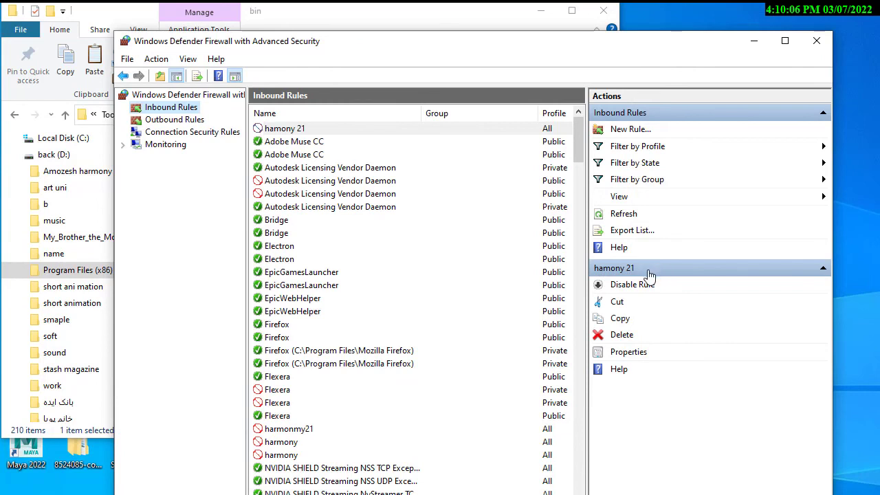
left_click(823, 268)
left_click(823, 269)
left_click(162, 121)
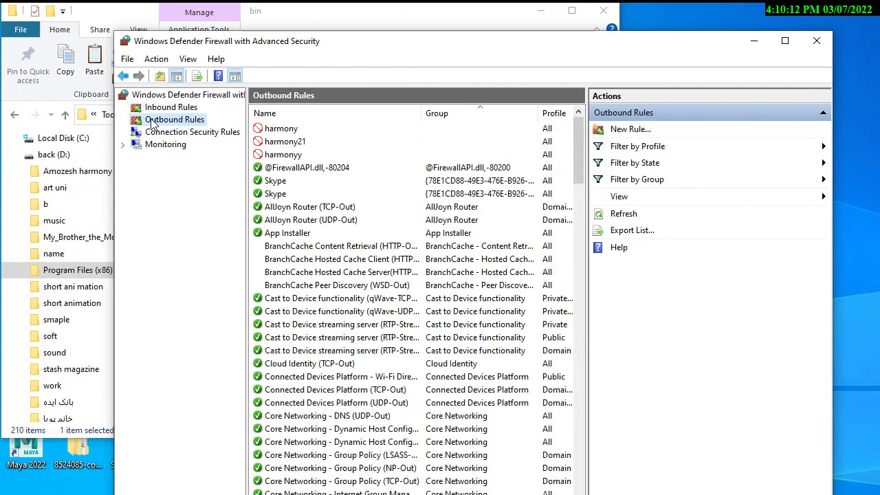
right_click(169, 122)
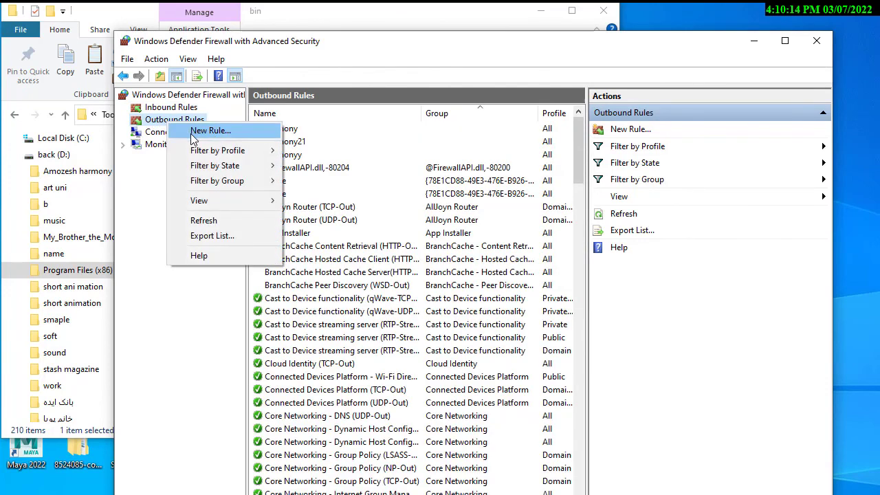
left_click(193, 132)
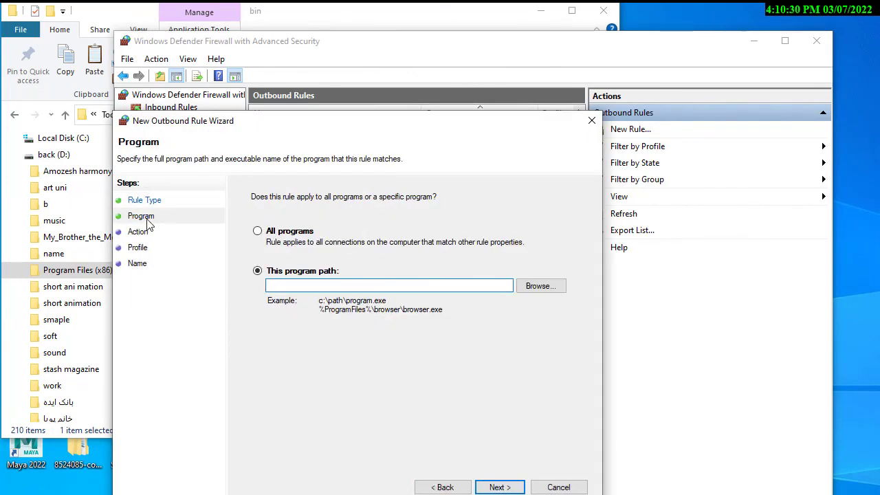
Choose the HarmonyPremium application in the win64\bin folder as the outbound rule's program.
left_click(541, 285)
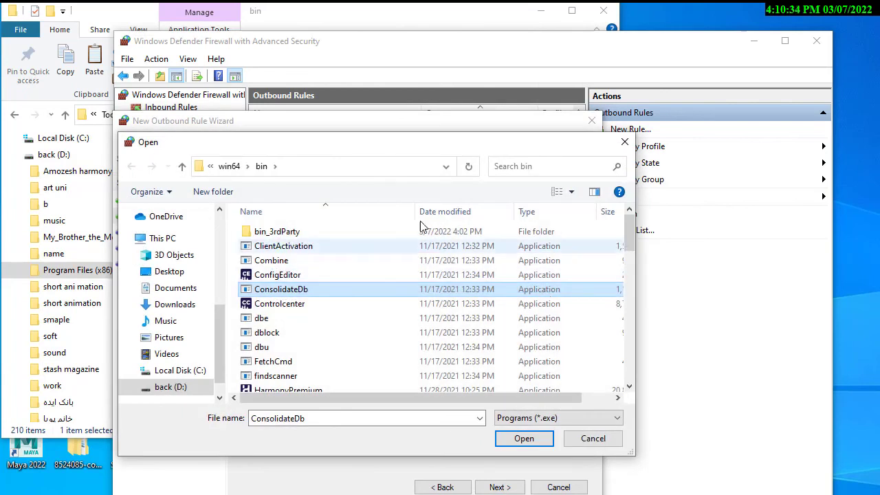
left_click(304, 173)
left_click_drag(213, 169, 191, 169)
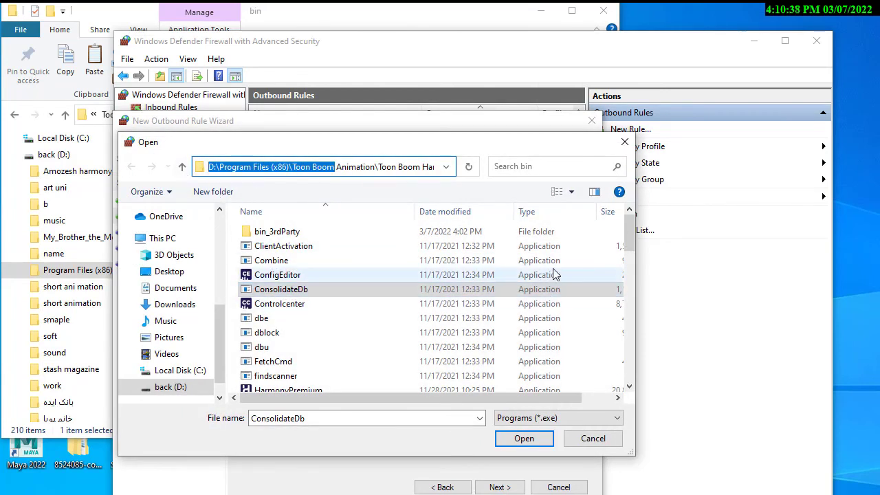
scroll(627, 242, "down", 2)
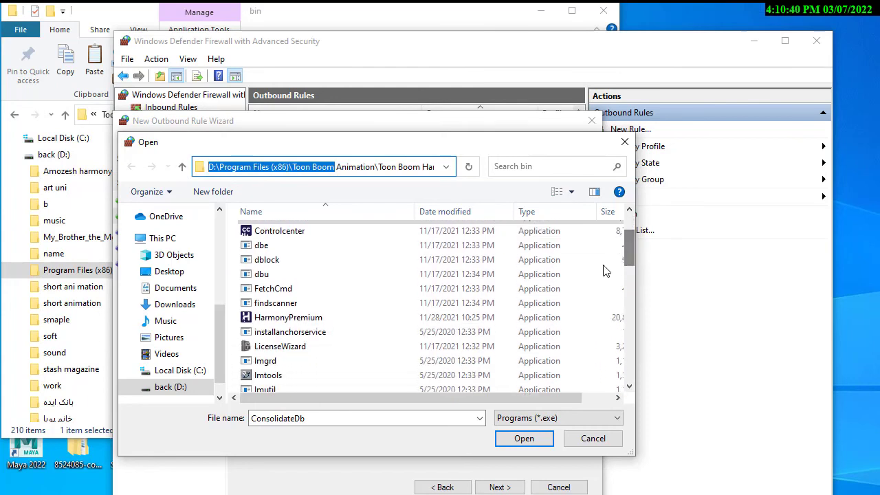
left_click(302, 321)
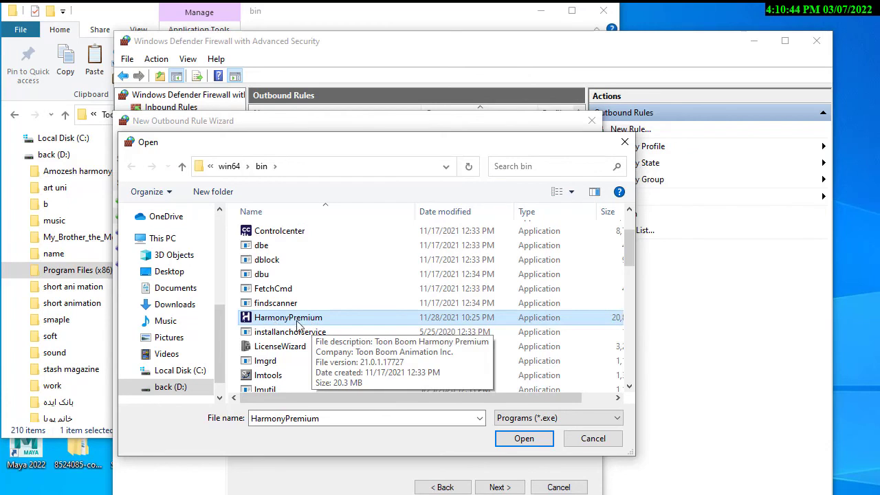
left_click(526, 440)
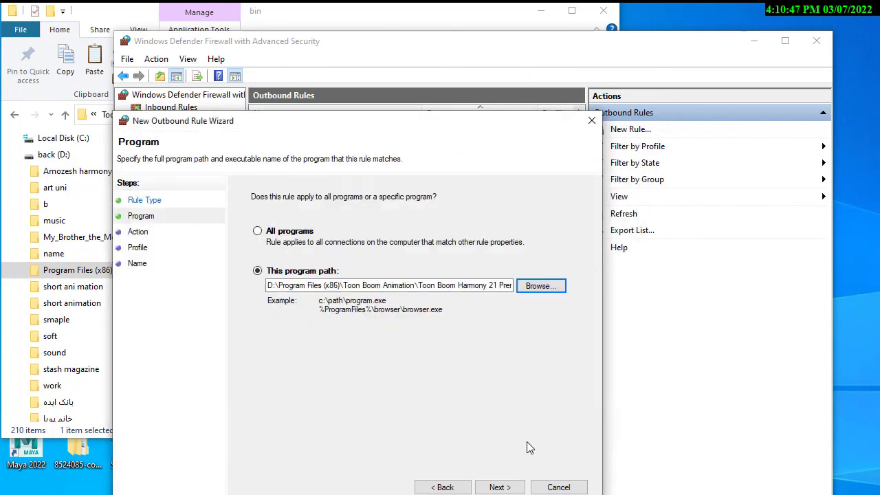
Keep the outbound rule blocking the connection with the default profiles, and finish it under the name "harmony 21".
left_click(499, 487)
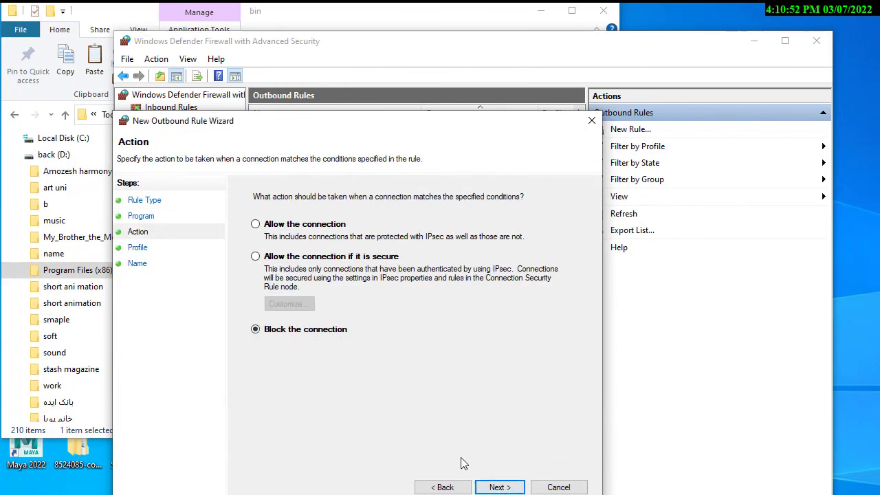
left_click(493, 487)
left_click(493, 487)
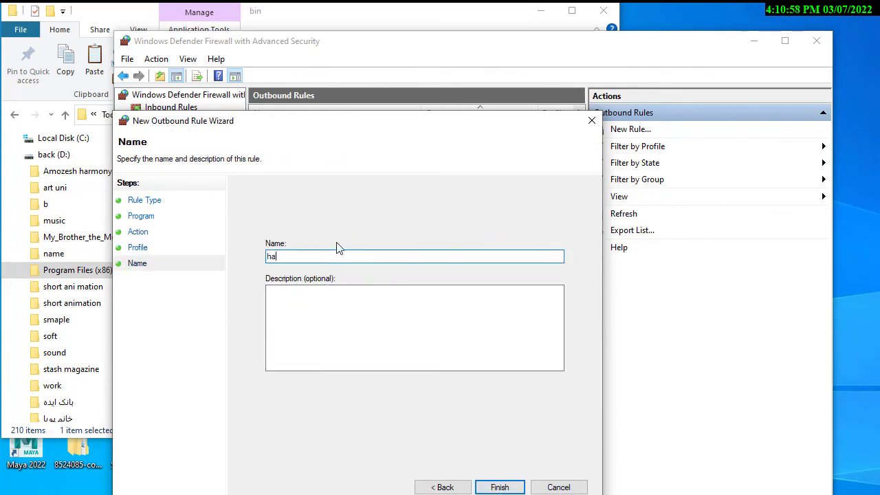
type("harmony 21")
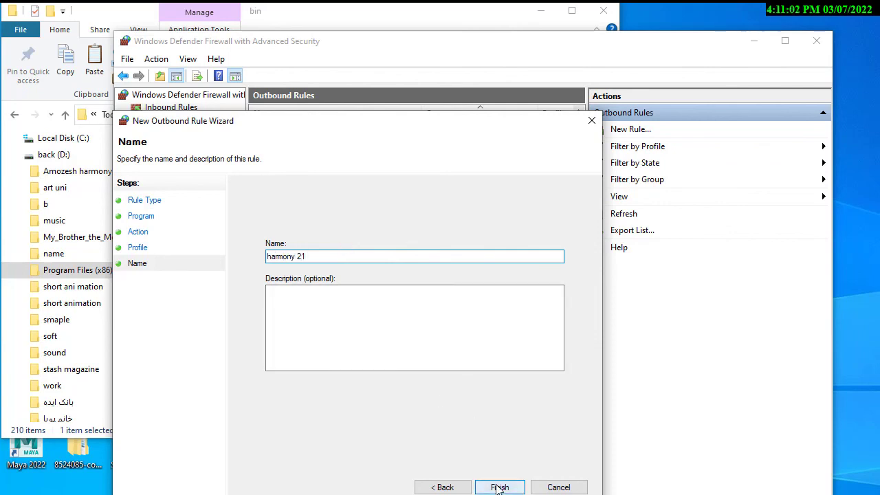
left_click(499, 487)
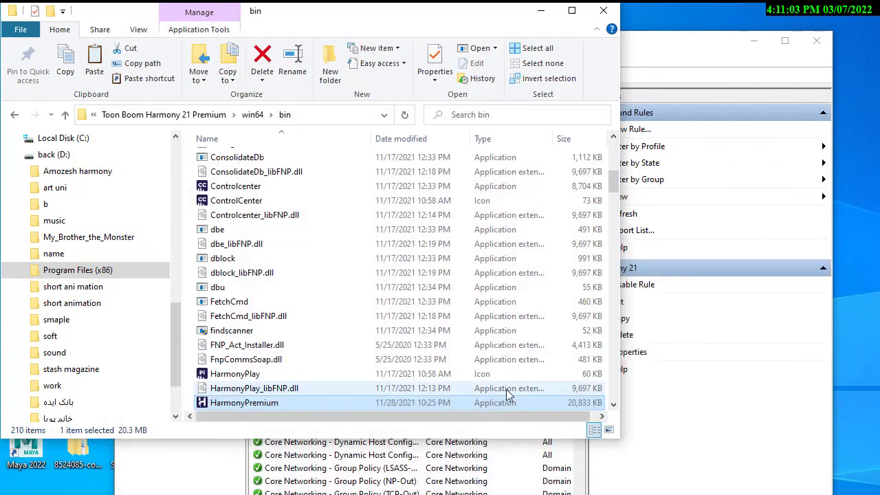
Close the firewall window and move the bin folder window away from the desktop icons.
left_click(703, 481)
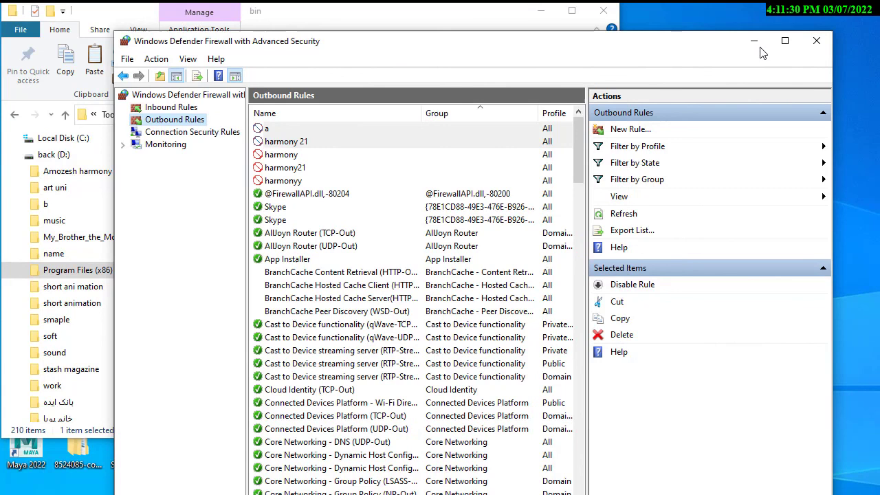
left_click(817, 41)
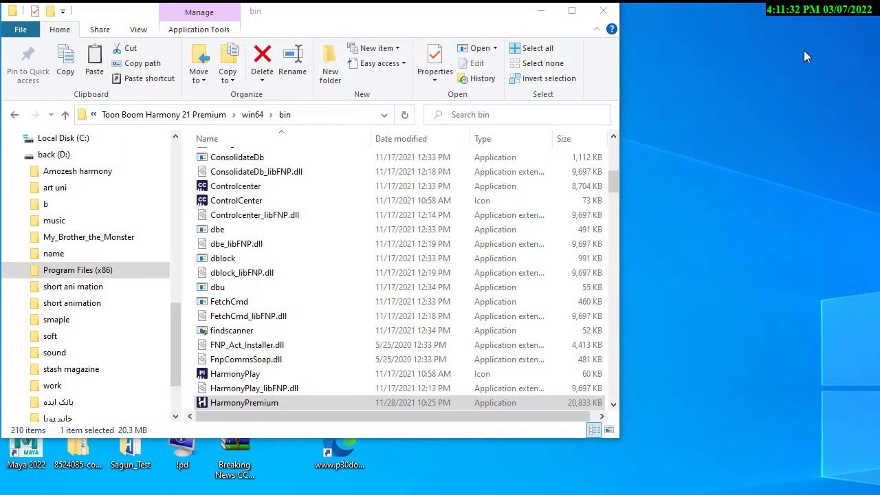
left_click_drag(469, 10, 684, 55)
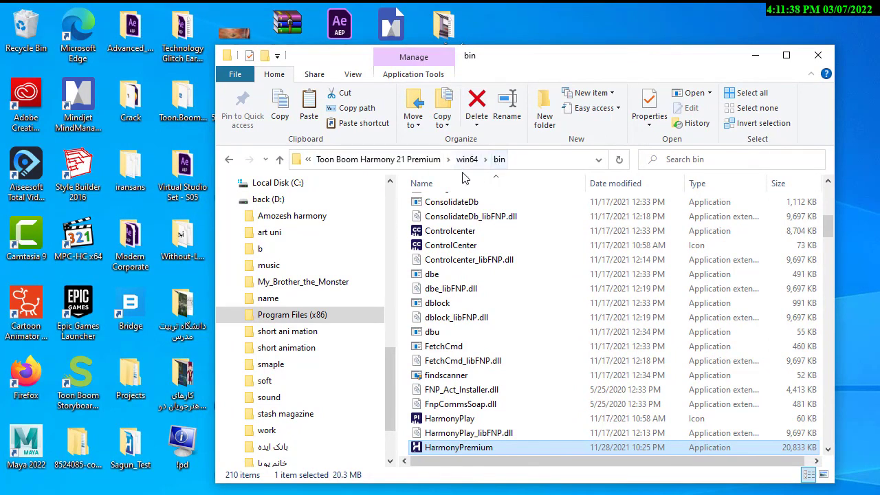
Run the HarmonyPremium application from the bin folder as administrator and move its welcome window fully into view.
scroll(467, 409, "down", 2)
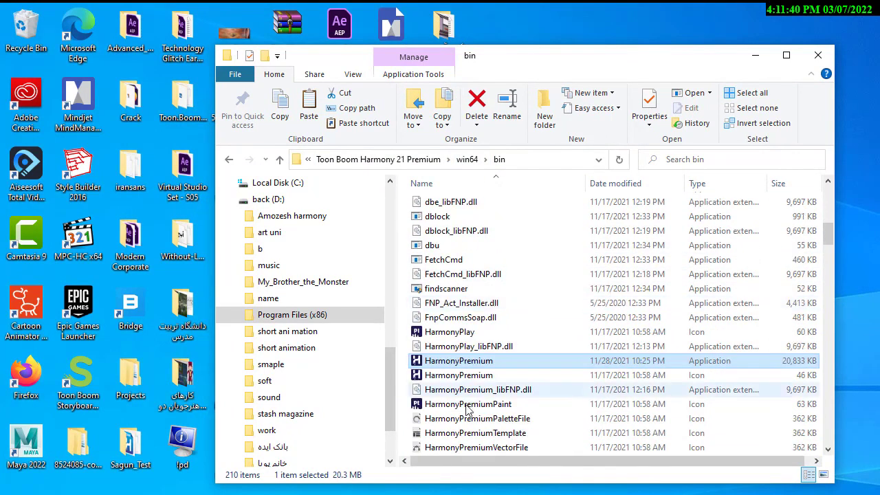
right_click(461, 364)
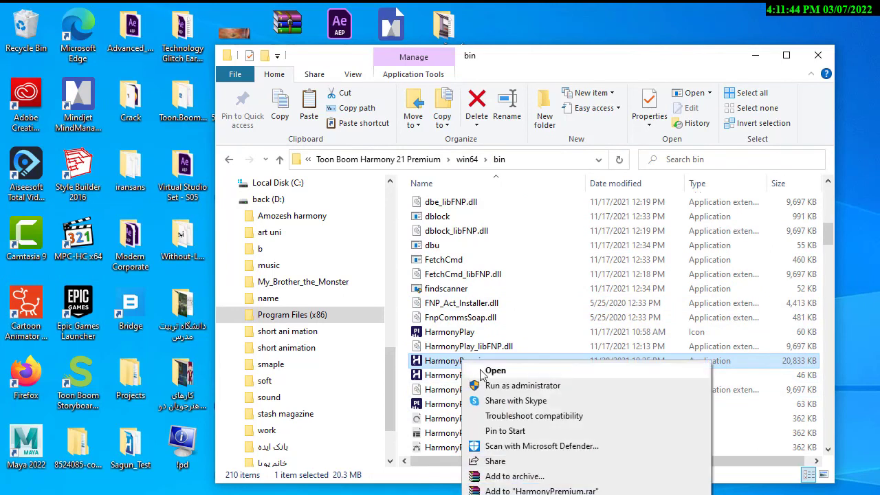
left_click(511, 392)
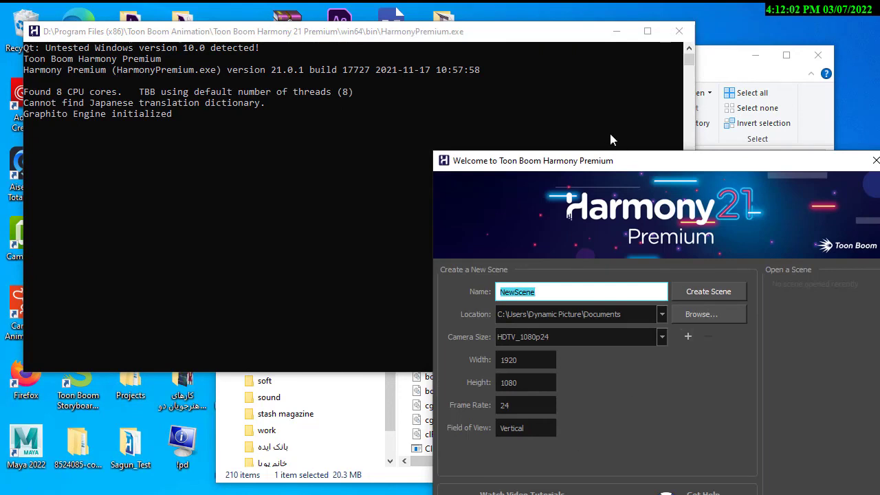
left_click_drag(608, 152, 495, 34)
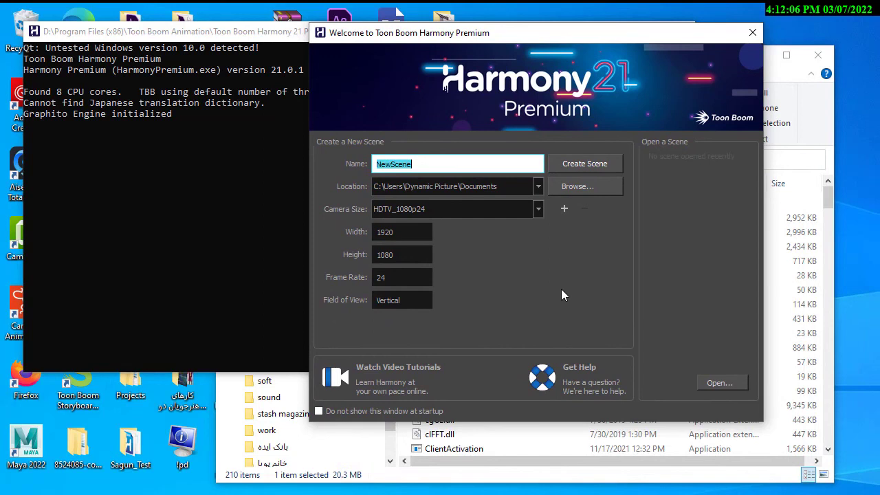